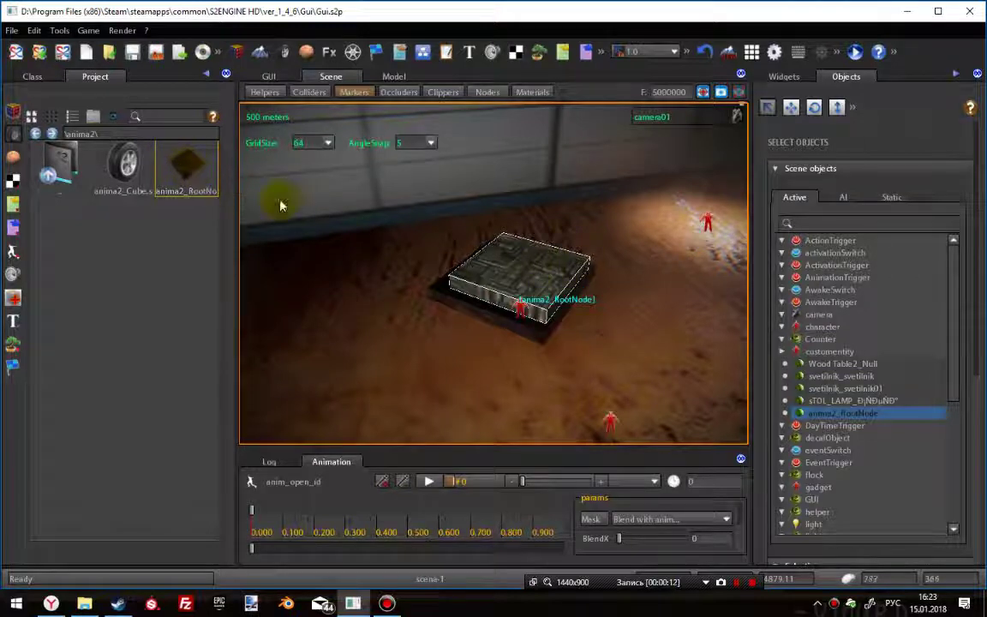
# Step: Open the anima2_RootNode model from the anima2 folder in the model editor and show its animation list
pyautogui.rightClick(193, 166)
pyautogui.click(211, 206)
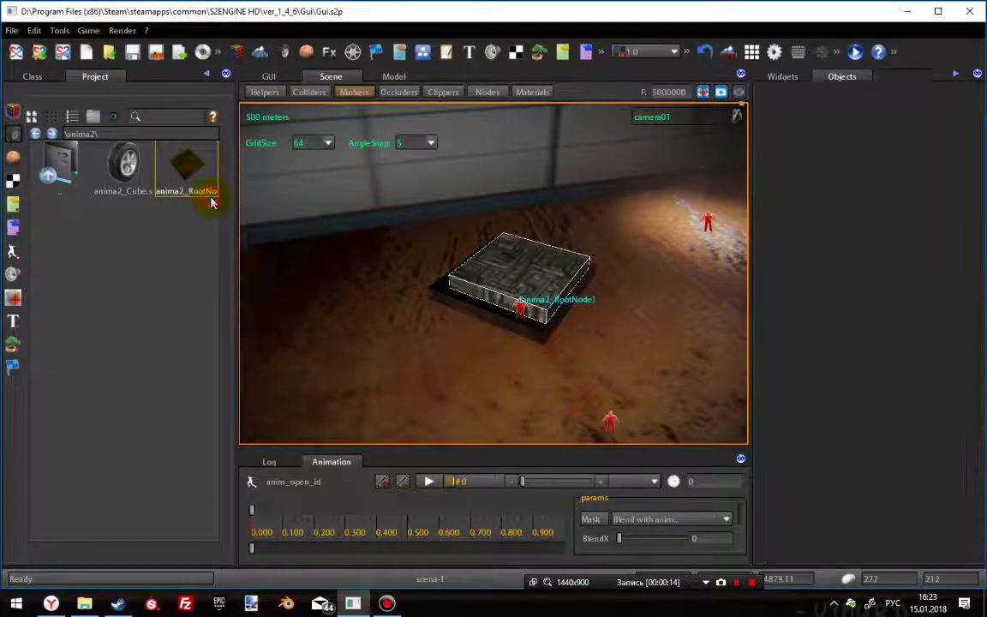
pyautogui.moveTo(518, 392); pyautogui.dragTo(482, 368)
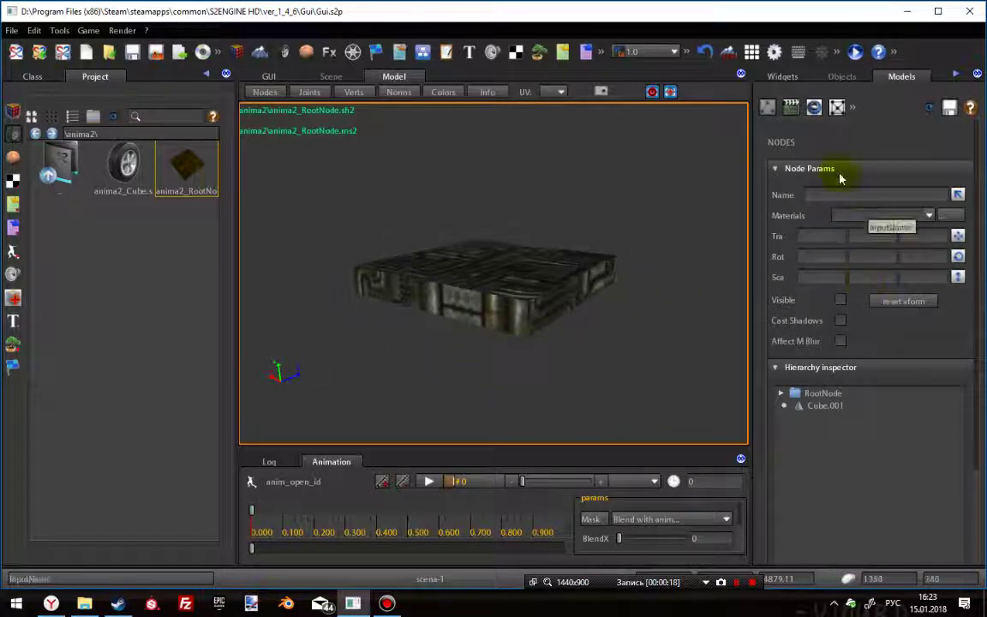
pyautogui.click(771, 110)
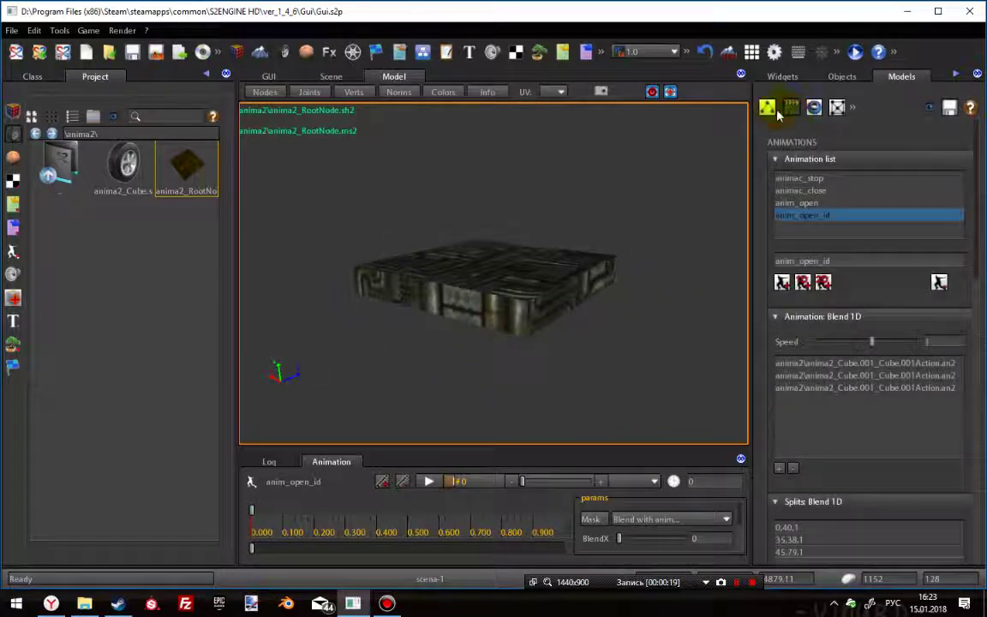
# Step: Preview the anim_open animation on the model and stop the playback
pyautogui.click(795, 179)
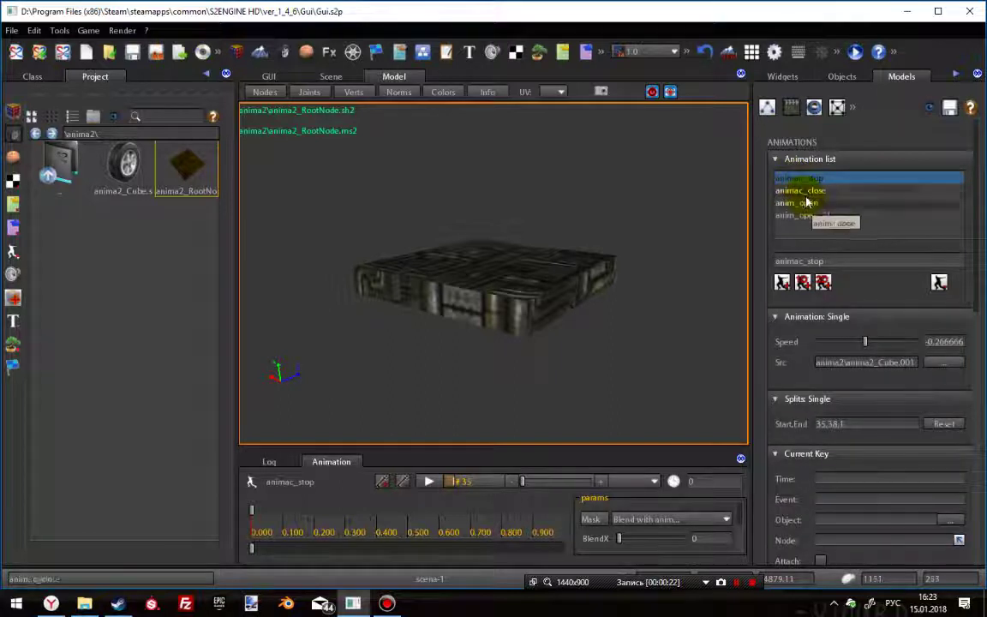
pyautogui.click(808, 206)
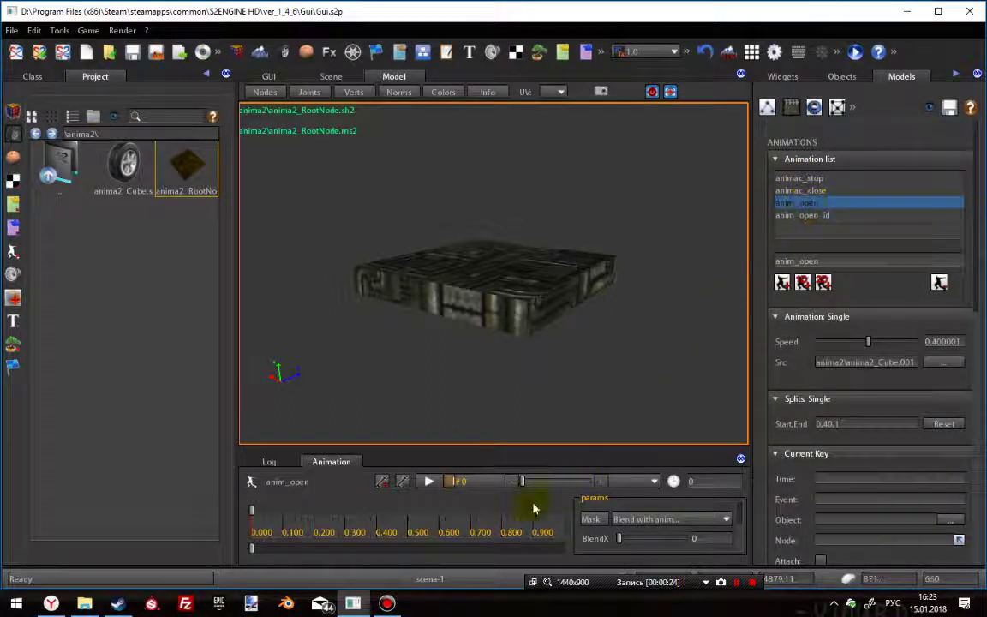
pyautogui.click(429, 483)
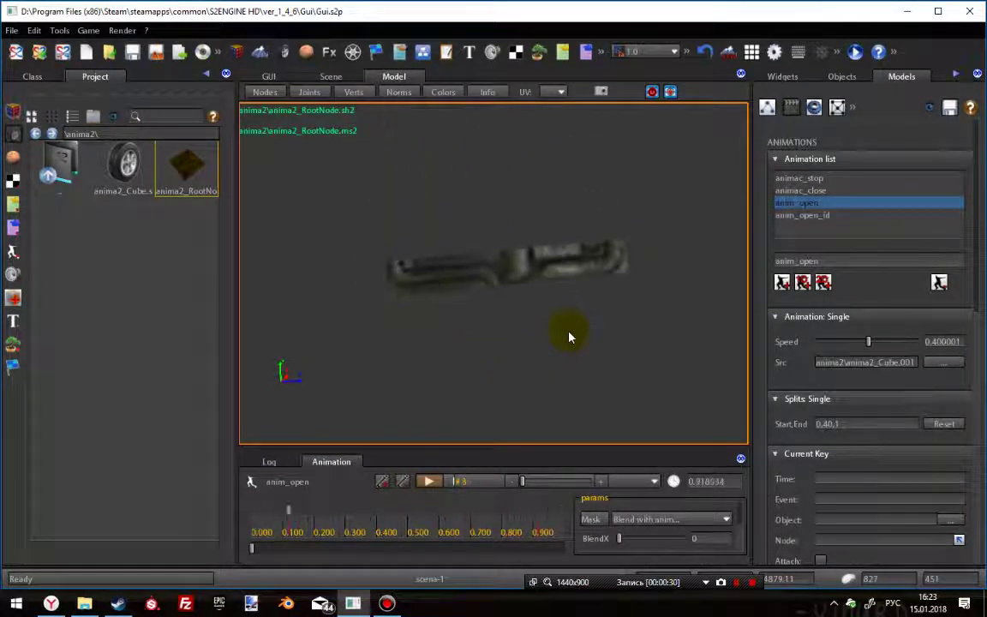
pyautogui.click(451, 485)
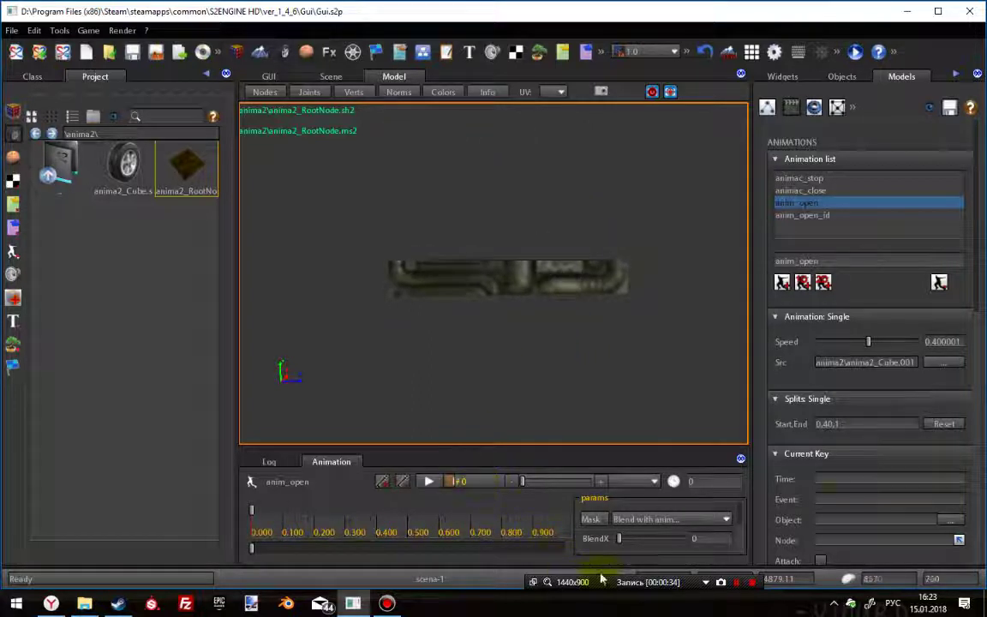
# Step: Preview the animac_close and animac_stop animations on the model and stop the playback
pyautogui.click(809, 191)
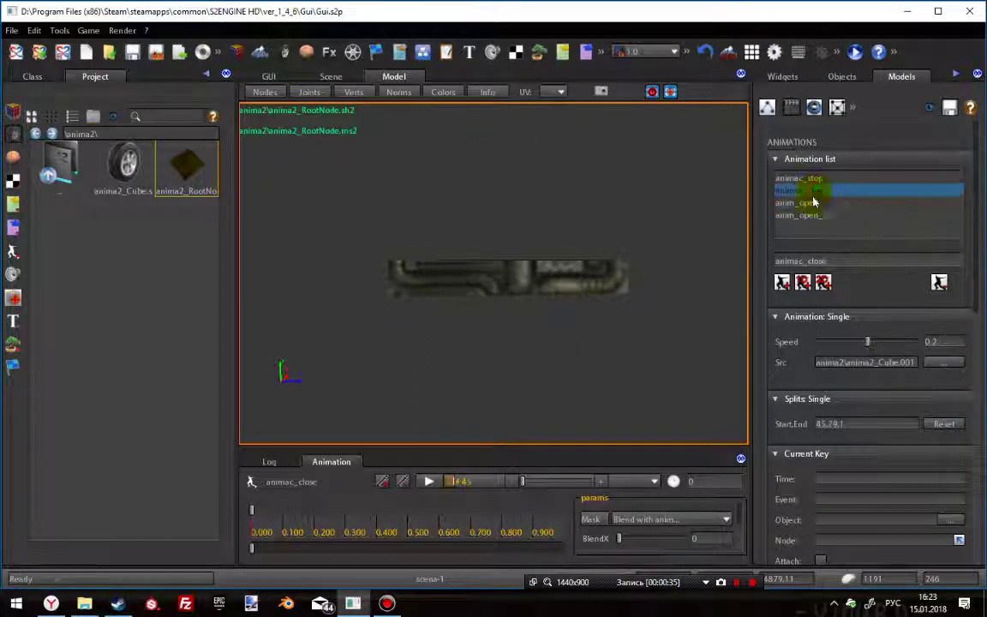
pyautogui.click(429, 483)
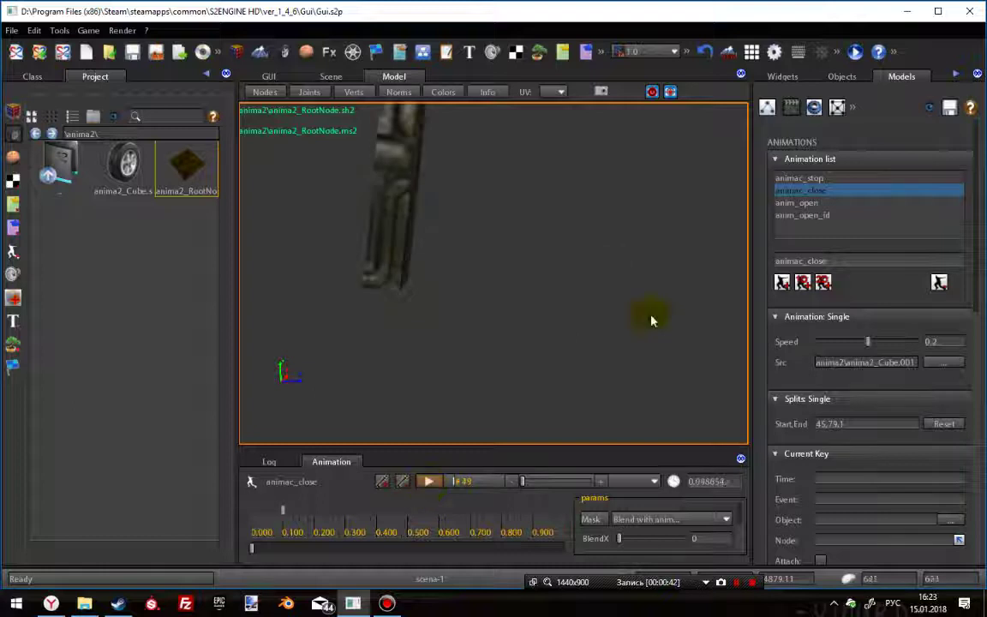
pyautogui.click(801, 179)
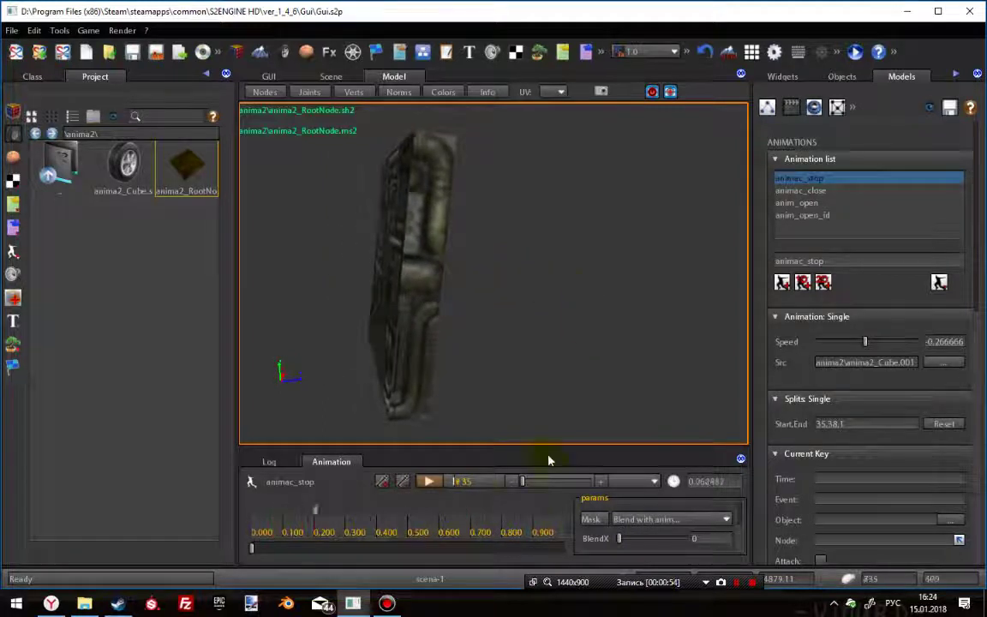
pyautogui.click(449, 483)
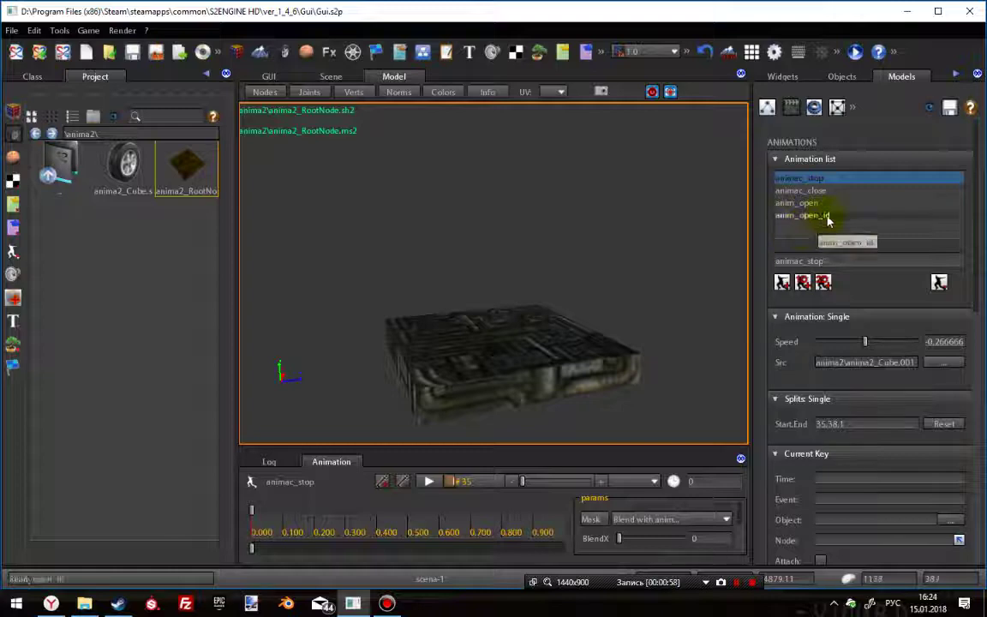
# Step: Examine the parameters of the animac_stop, anim_open and anim_open_id animations
pyautogui.scroll(-2, 795, 502)
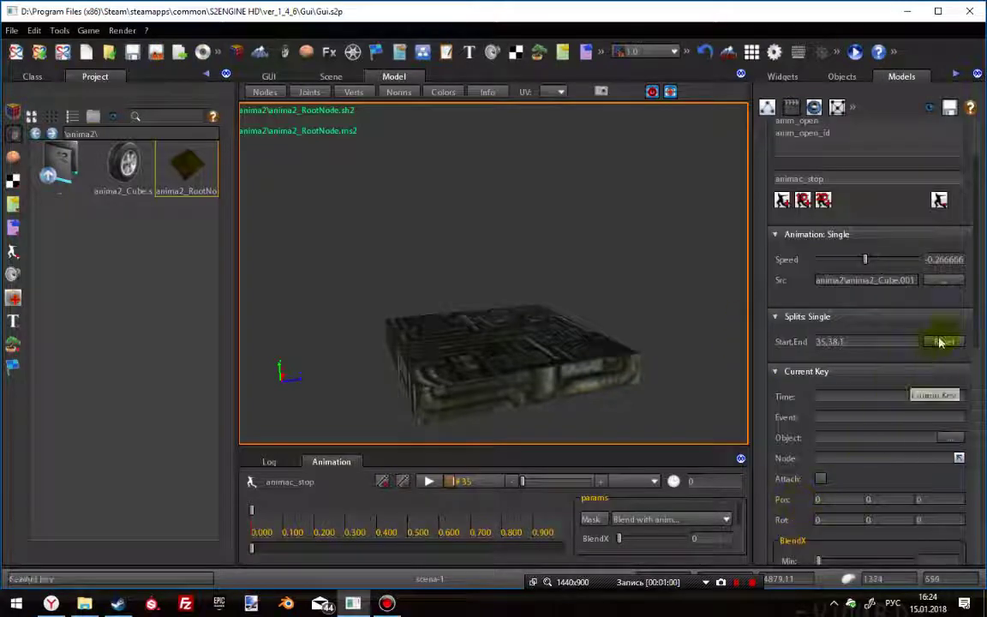
pyautogui.scroll(-7, 972, 331)
pyautogui.moveTo(977, 377); pyautogui.dragTo(970, 101)
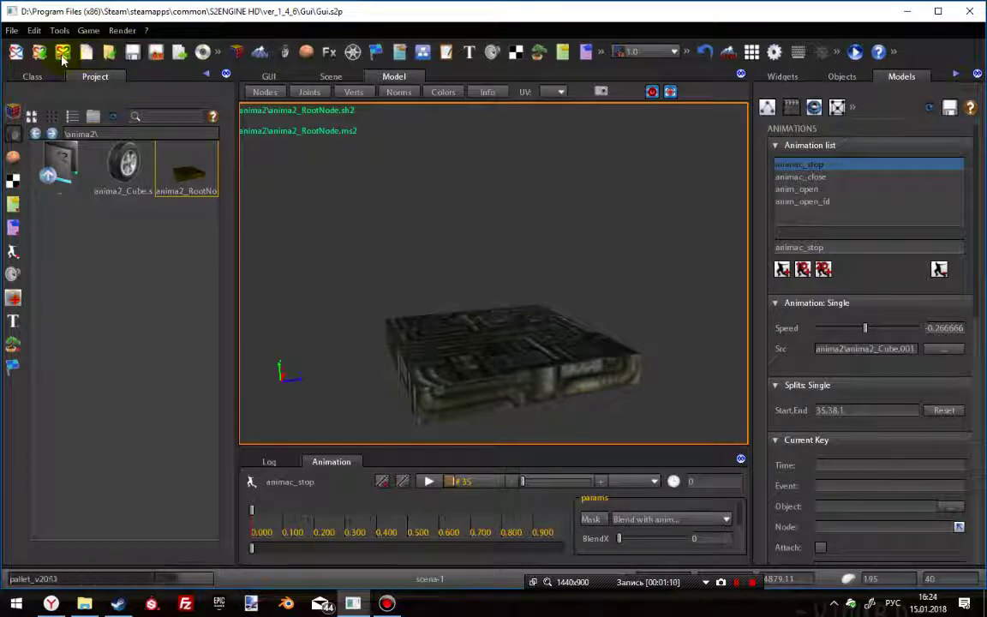
pyautogui.click(808, 189)
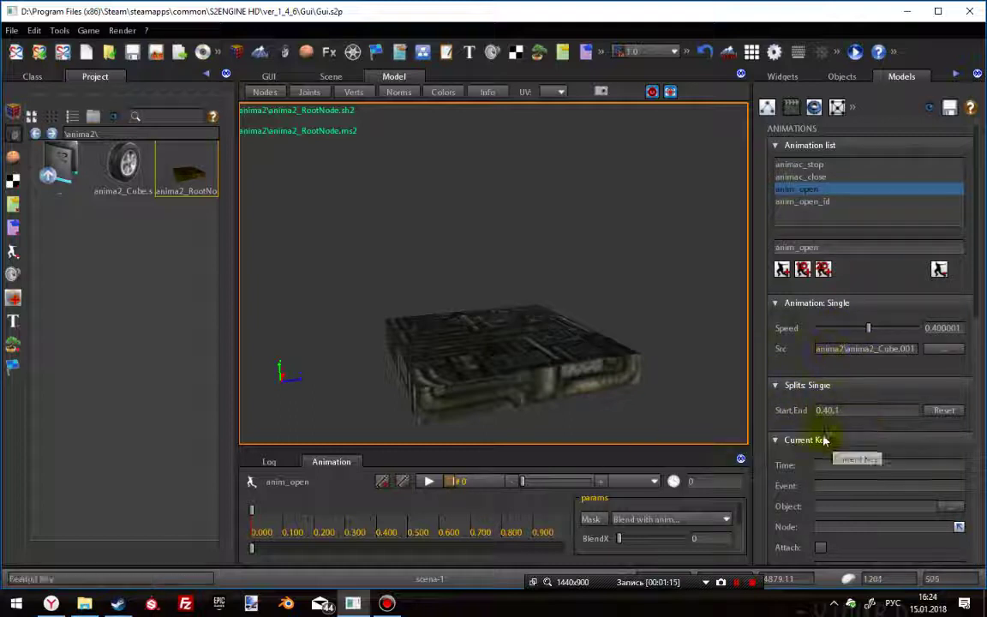
pyautogui.click(808, 205)
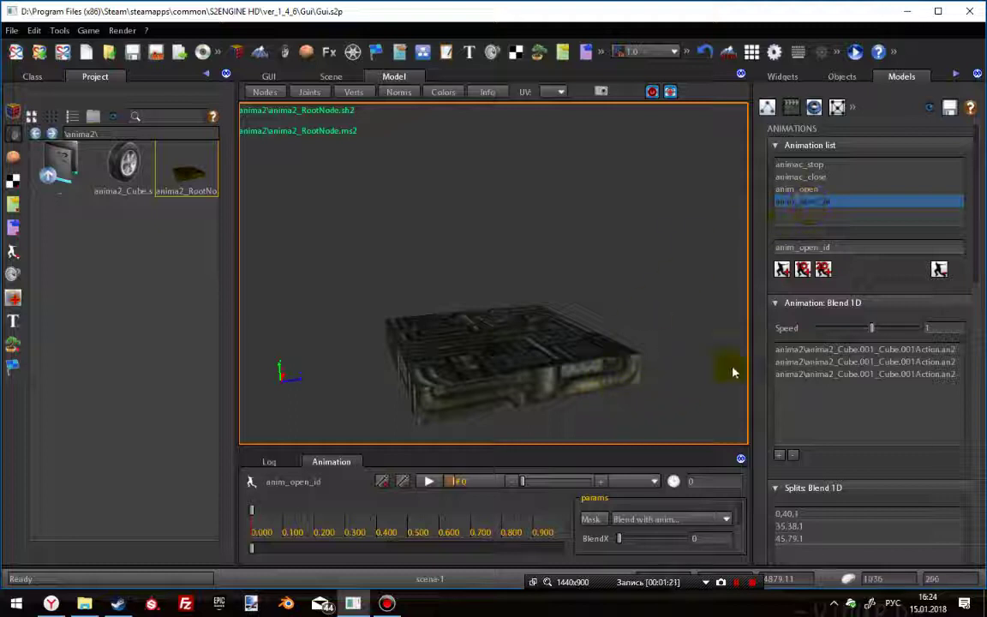
pyautogui.click(800, 190)
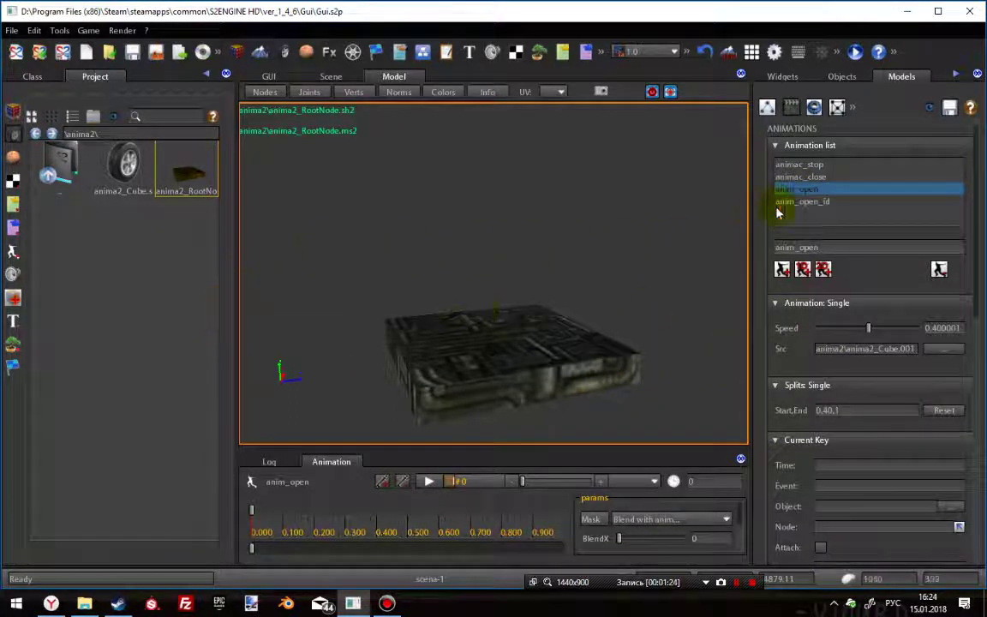
# Step: Return to the scene and create a new game machine file named Box_animacion in the project's root folder
pyautogui.click(334, 77)
pyautogui.moveTo(587, 305); pyautogui.dragTo(611, 300, button='middle')
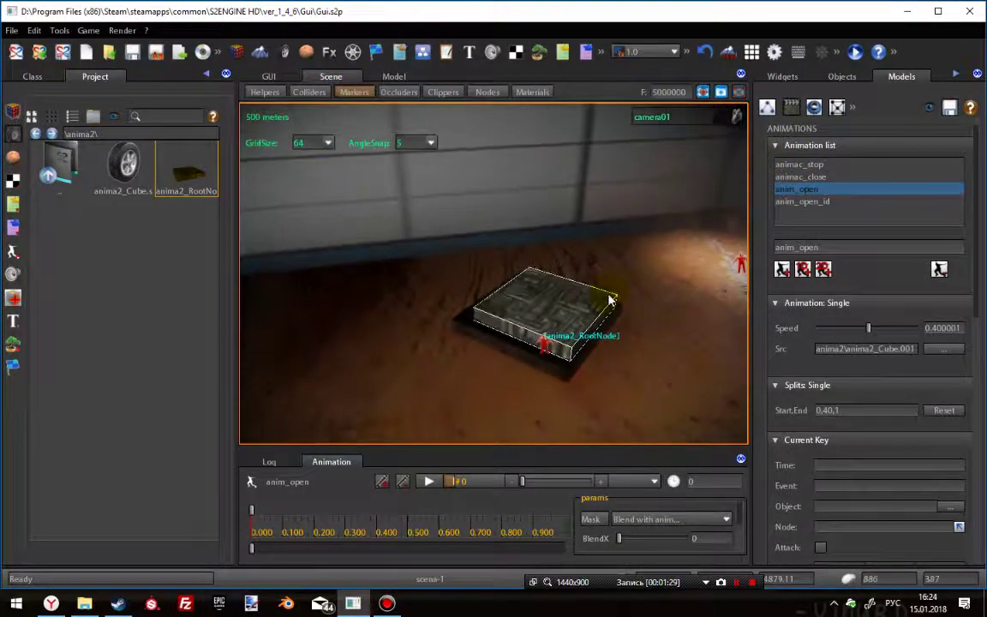
pyautogui.doubleClick(52, 175)
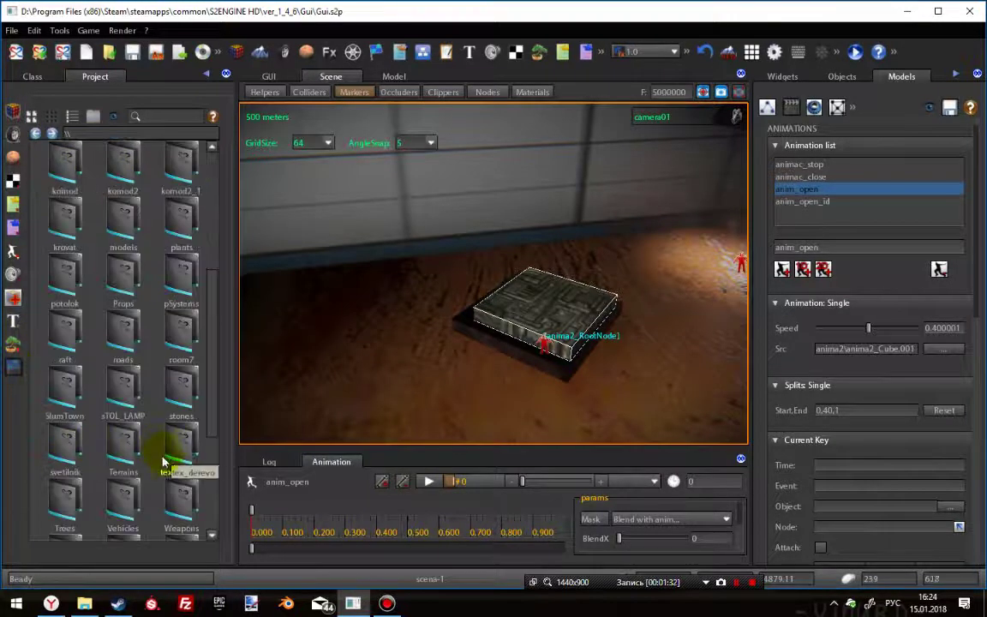
pyautogui.scroll(-5, 163, 463)
pyautogui.rightClick(105, 498)
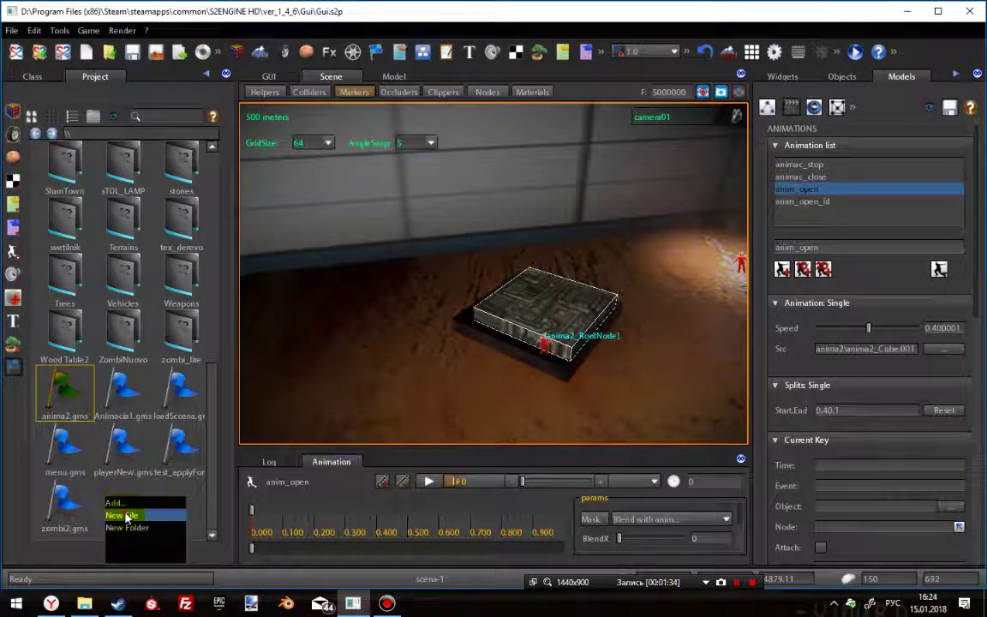
pyautogui.click(125, 516)
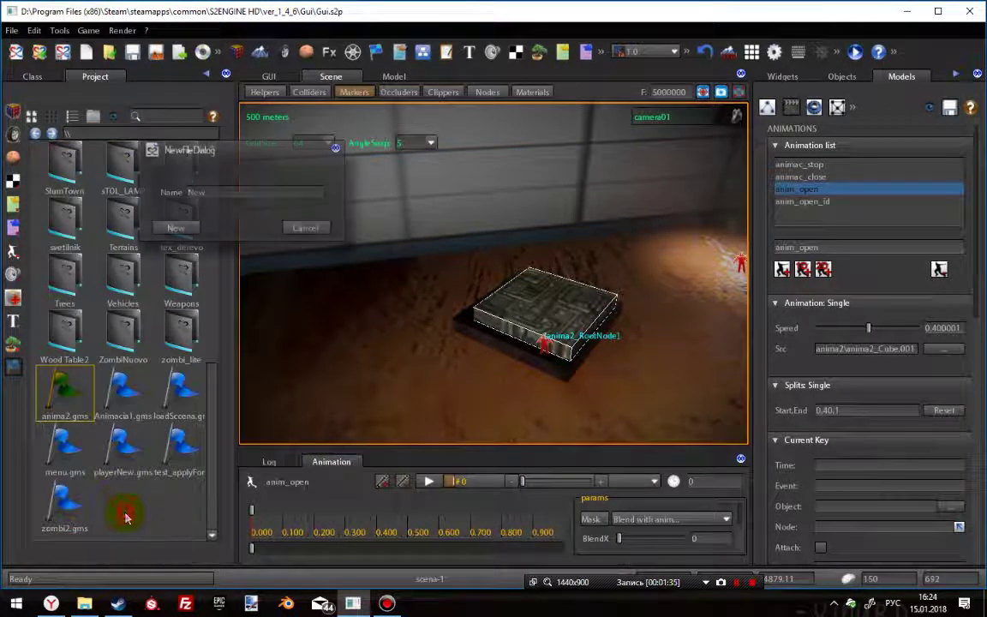
pyautogui.click(213, 195)
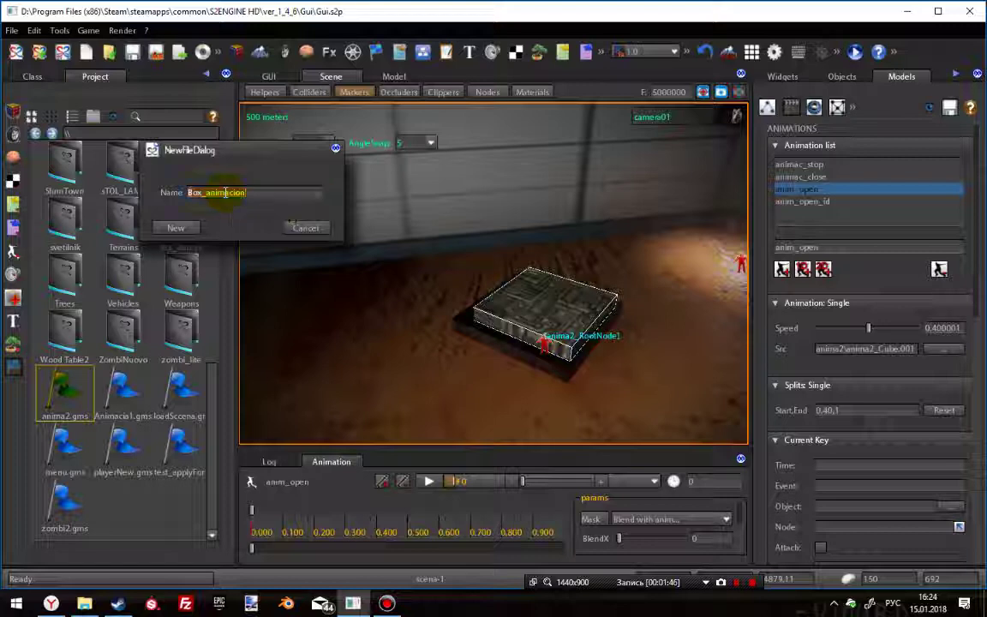
pyautogui.click(222, 195)
pyautogui.click(176, 229)
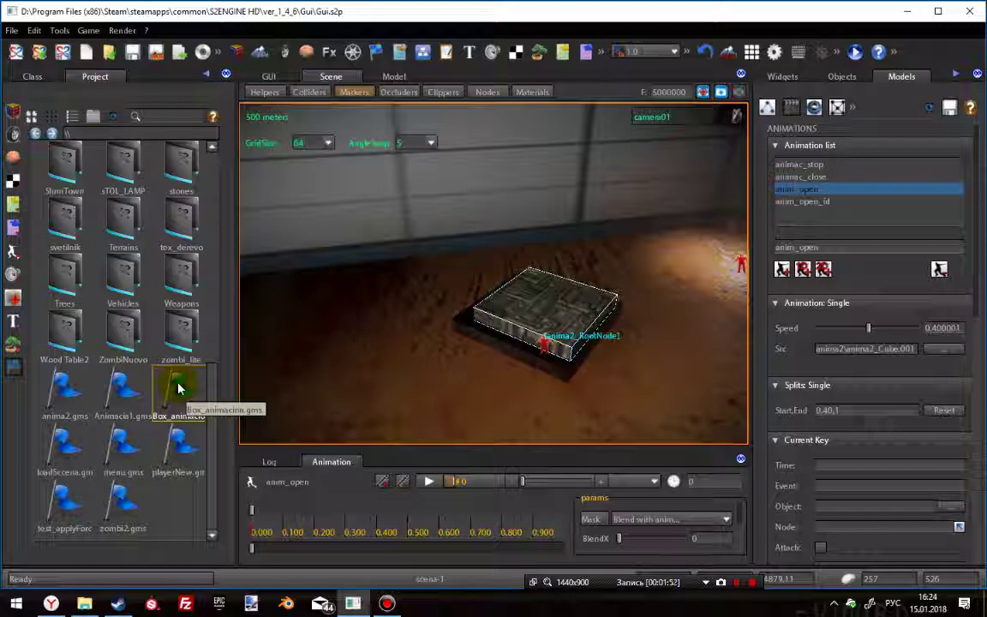
pyautogui.rightClick(536, 297)
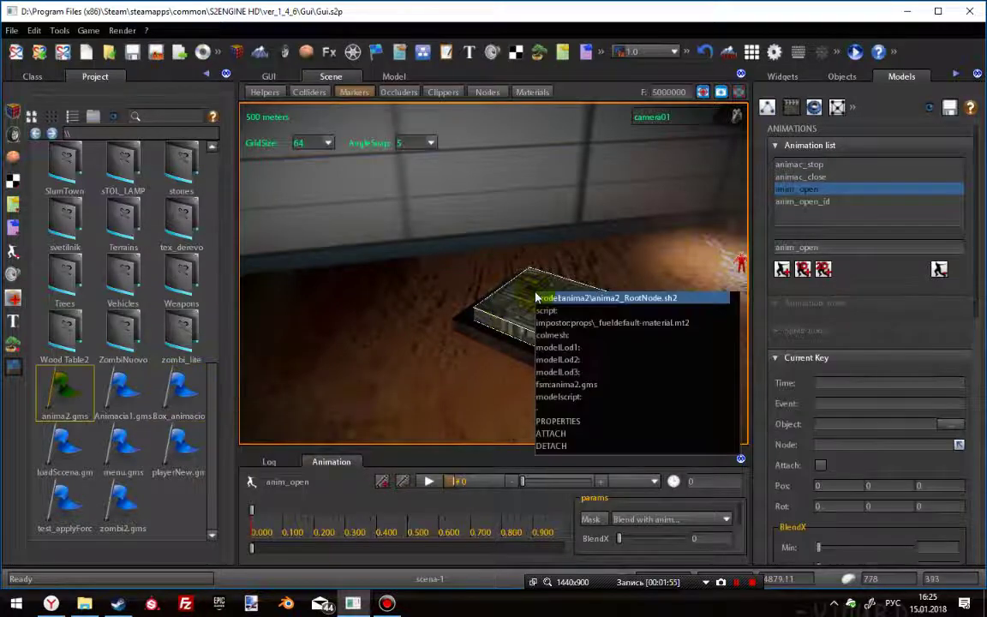
pyautogui.click(557, 384)
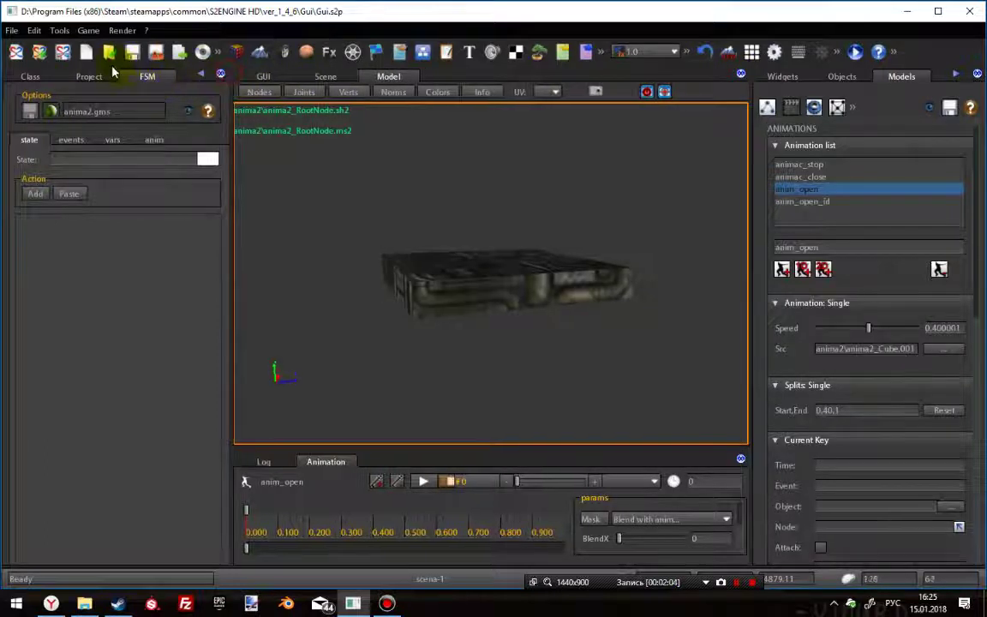
pyautogui.click(220, 74)
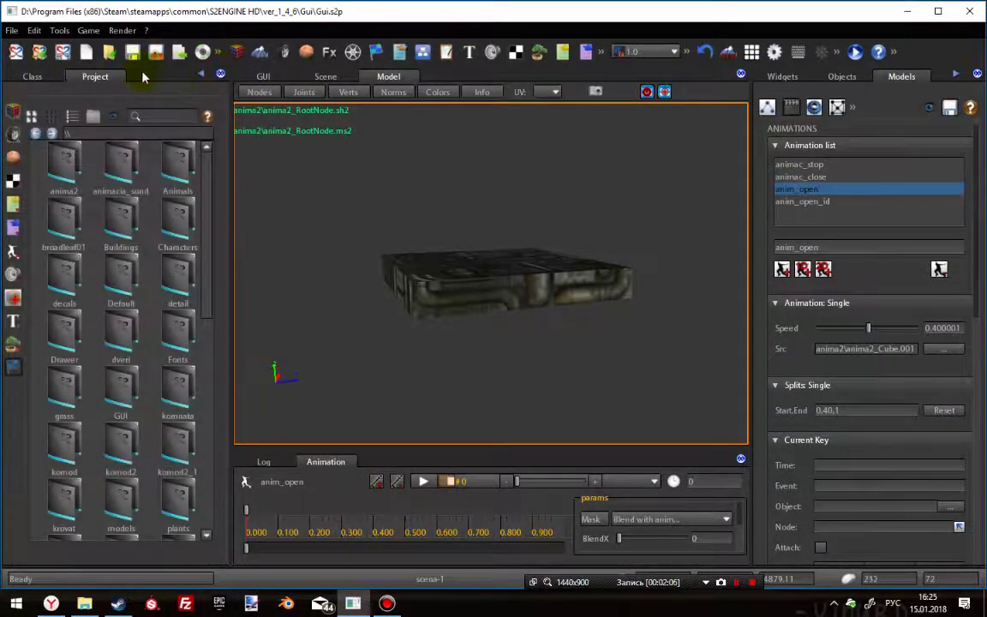
pyautogui.click(324, 76)
pyautogui.moveTo(554, 306); pyautogui.dragTo(559, 302, button='middle')
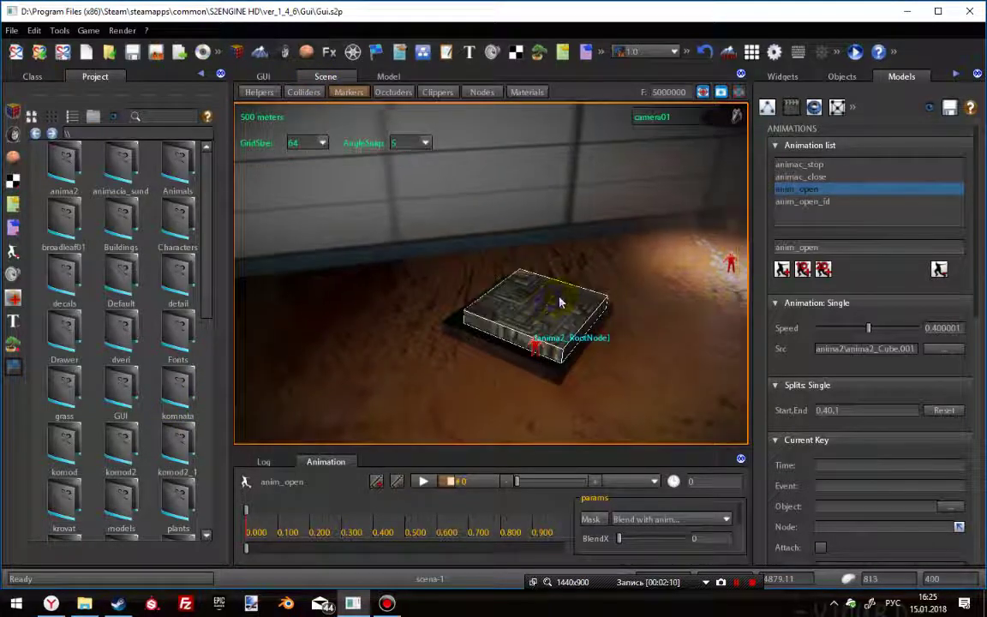
# Step: Set the fsm parameter of the selected anima2_RootNode object to Box_animacion.gms
pyautogui.click(32, 77)
pyautogui.scroll(-10, 69, 533)
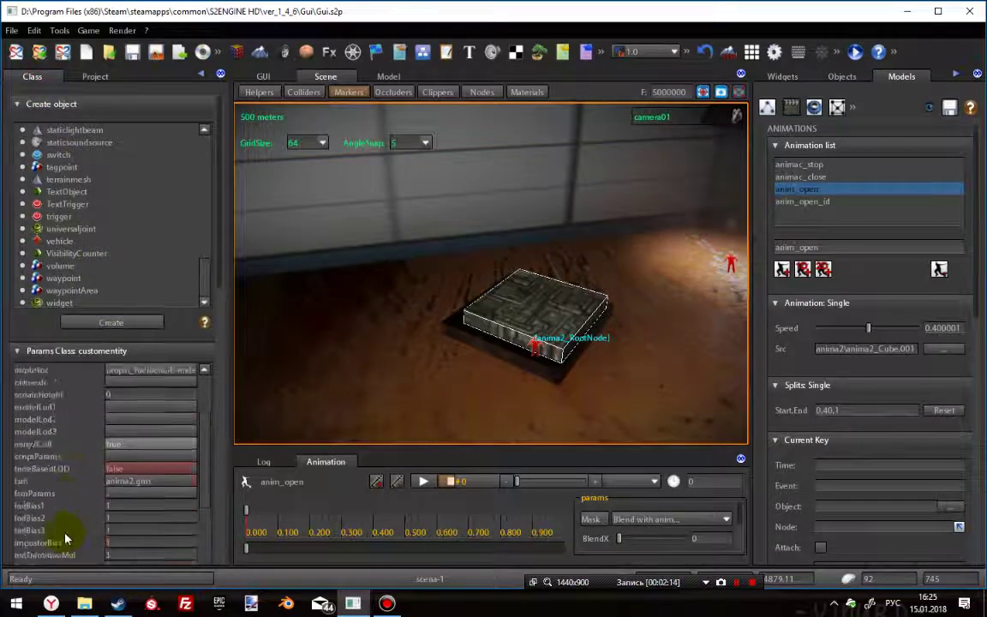
pyautogui.doubleClick(110, 452)
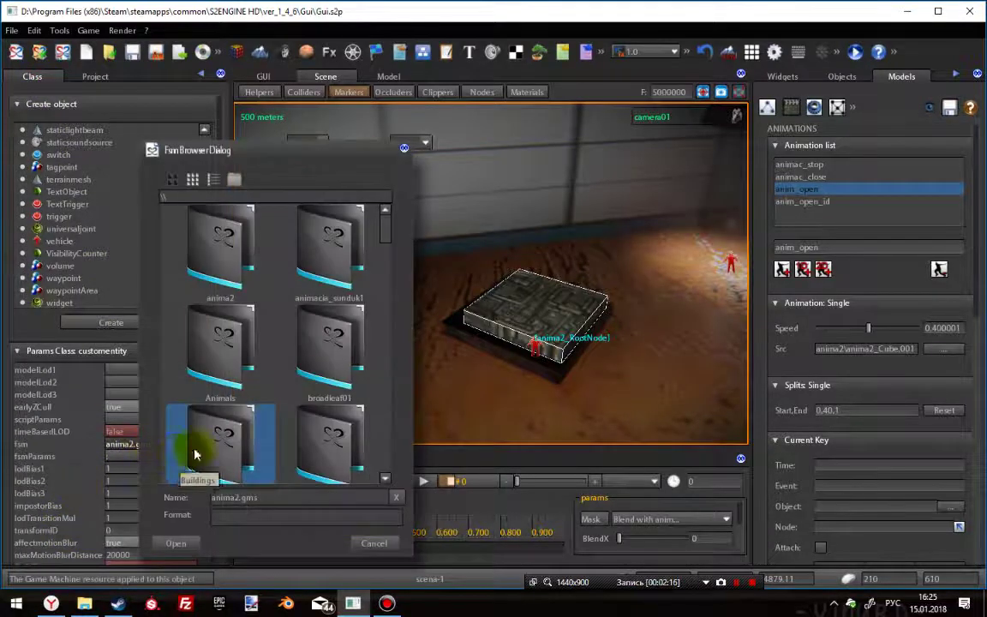
pyautogui.scroll(-5, 257, 411)
pyautogui.scroll(-5, 368, 436)
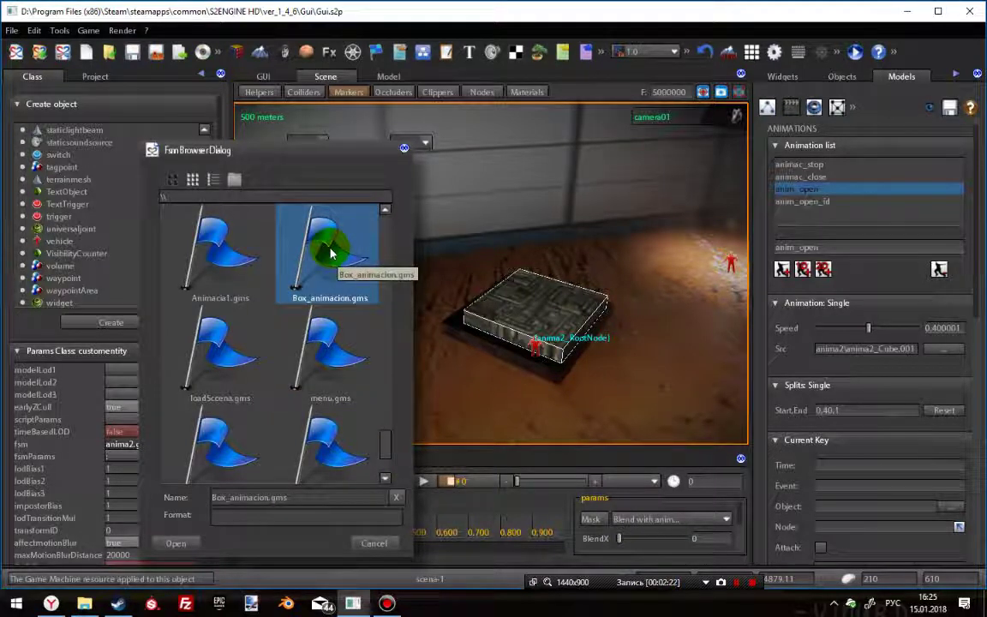
pyautogui.click(177, 542)
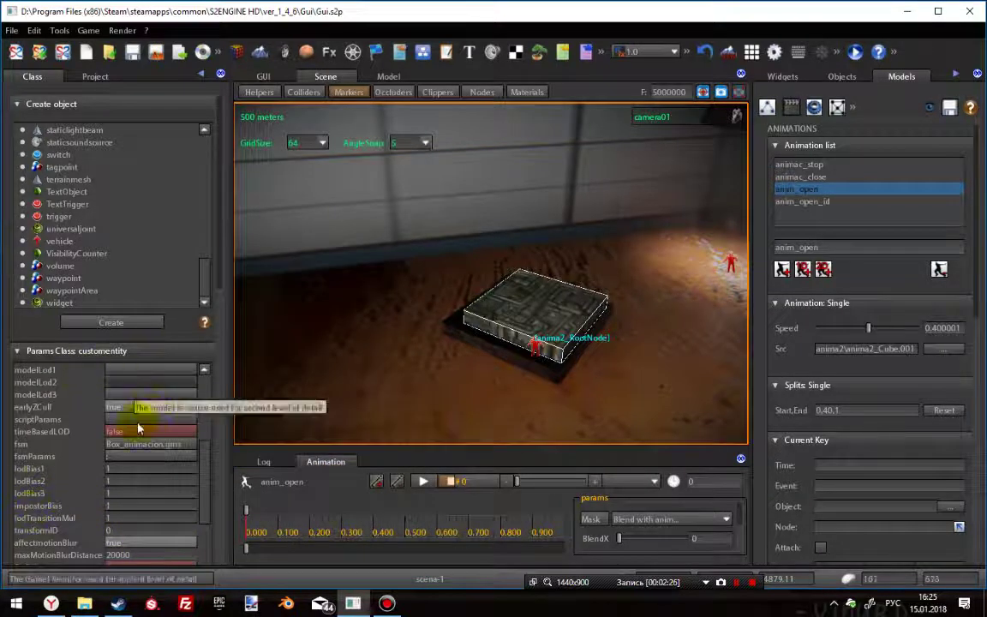
# Step: Set the object's animation parameter to anima2_Cube.001_Cube.001Action.an2 from the anima2 folder and apply the parameters
pyautogui.moveTo(209, 462); pyautogui.dragTo(213, 529)
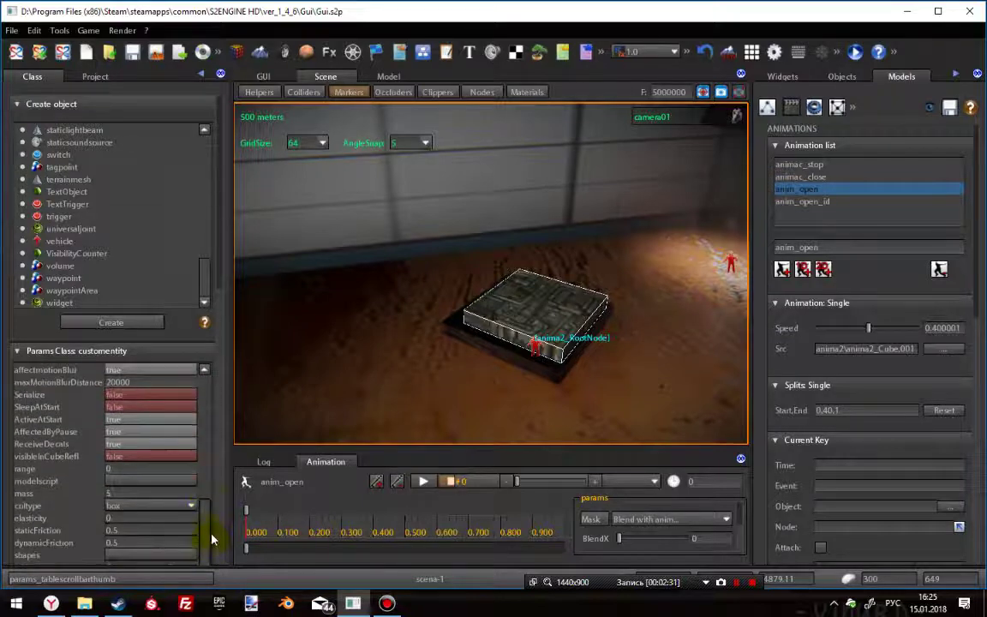
pyautogui.click(221, 272)
pyautogui.scroll(-2, 202, 259)
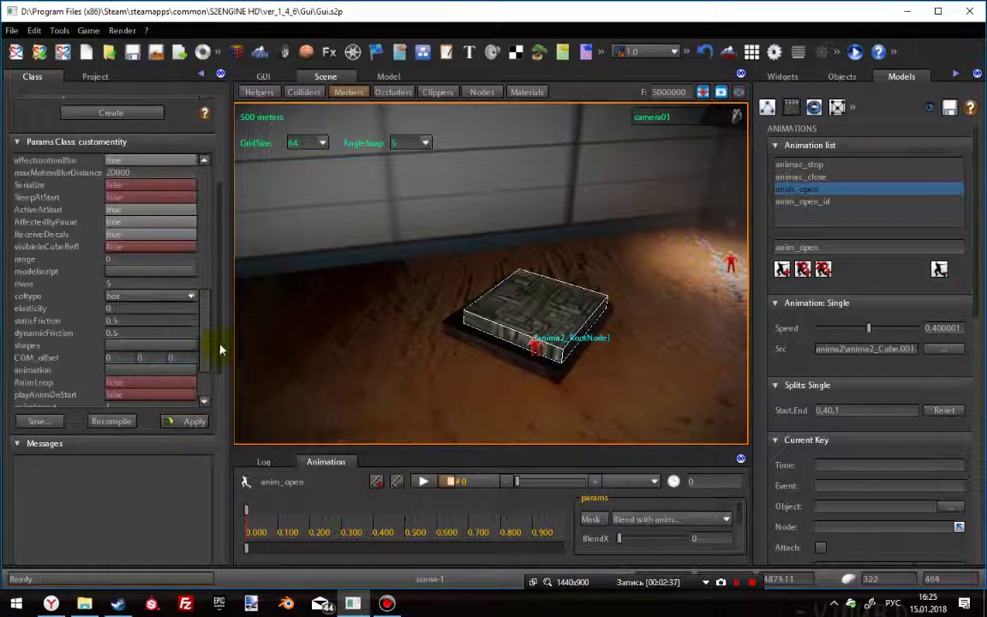
pyautogui.scroll(-2, 205, 369)
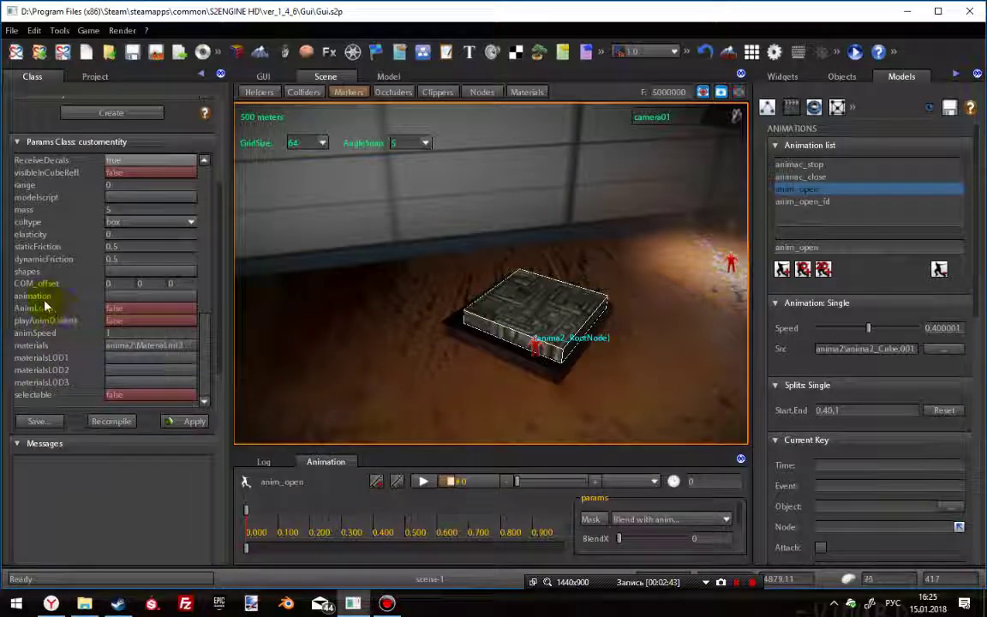
pyautogui.click(123, 299)
pyautogui.click(223, 261)
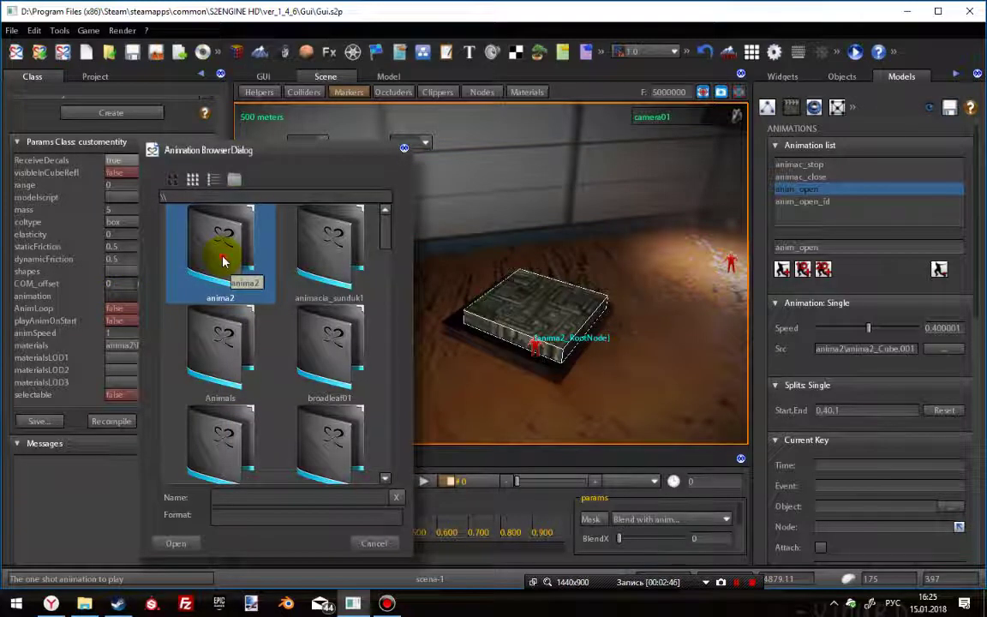
pyautogui.doubleClick(223, 261)
pyautogui.click(322, 258)
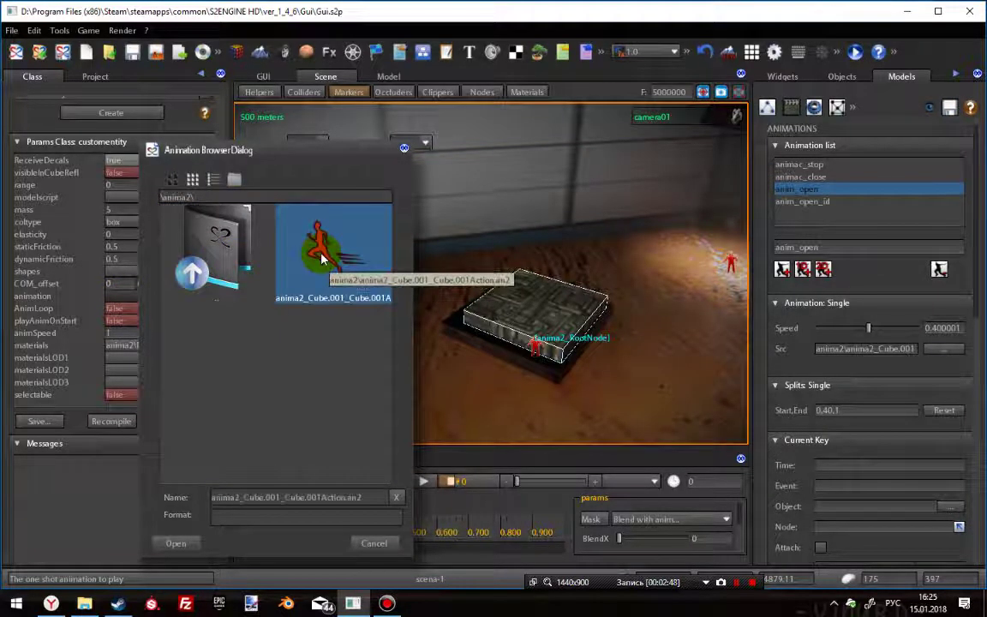
pyautogui.click(176, 543)
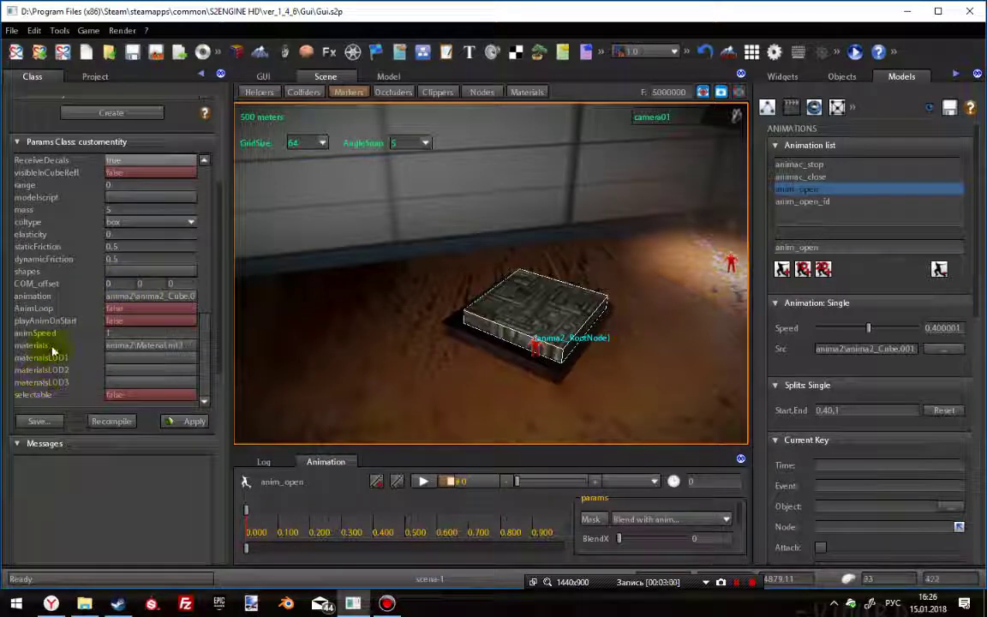
pyautogui.click(185, 423)
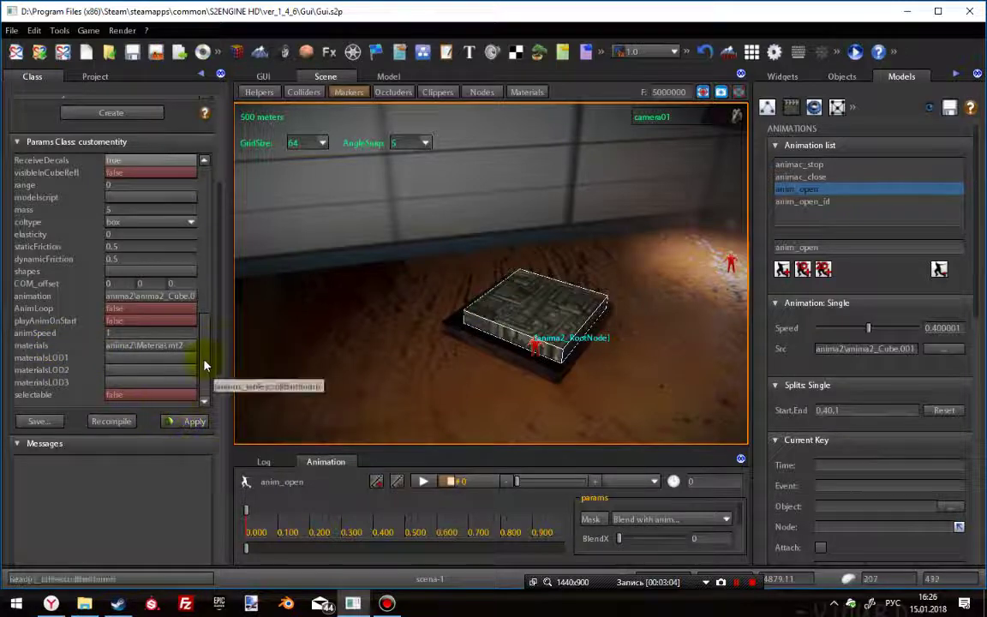
# Step: Open the Box_animacion.gms state machine of the selected anima2_RootNode object in the FSM graph
pyautogui.moveTo(204, 366); pyautogui.dragTo(214, 205)
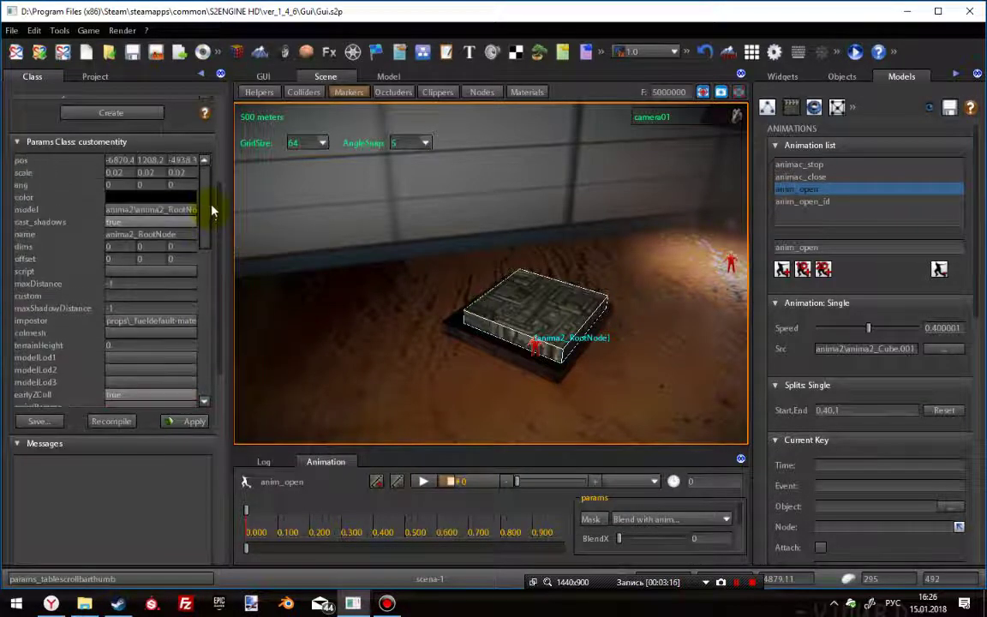
pyautogui.click(277, 223)
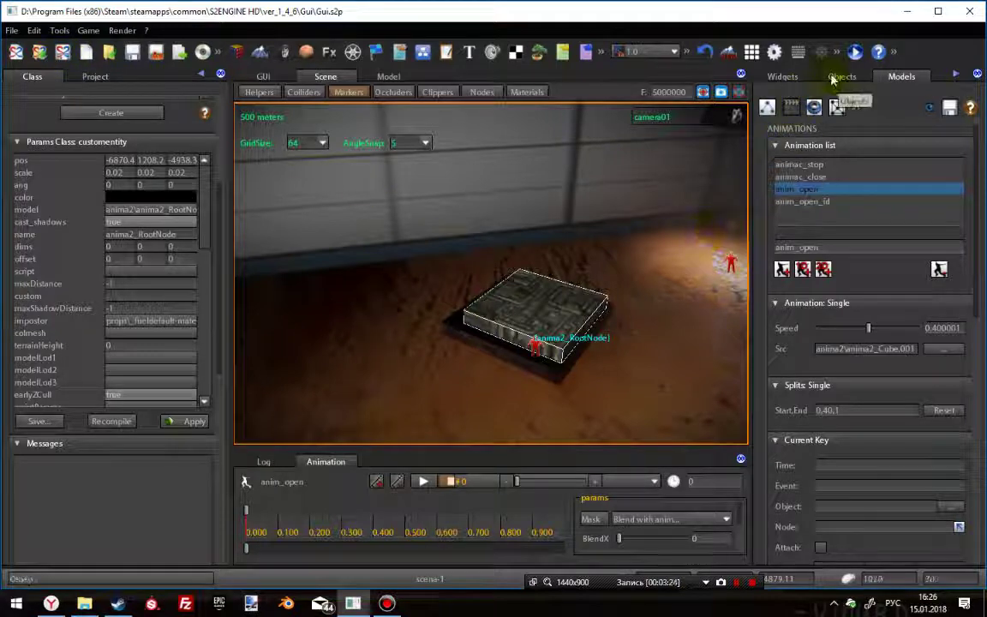
pyautogui.rightClick(533, 304)
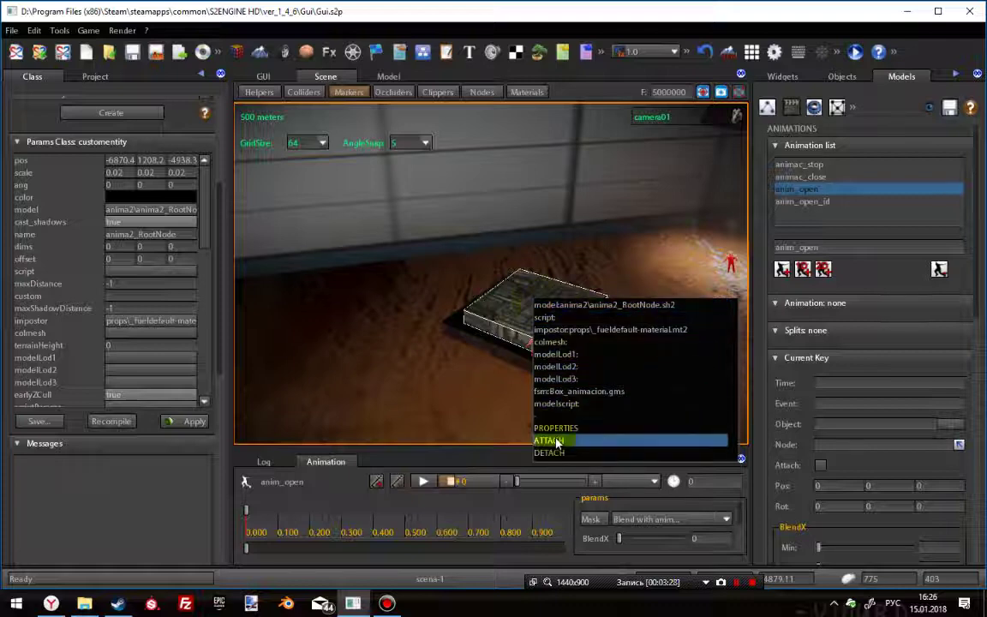
pyautogui.click(595, 393)
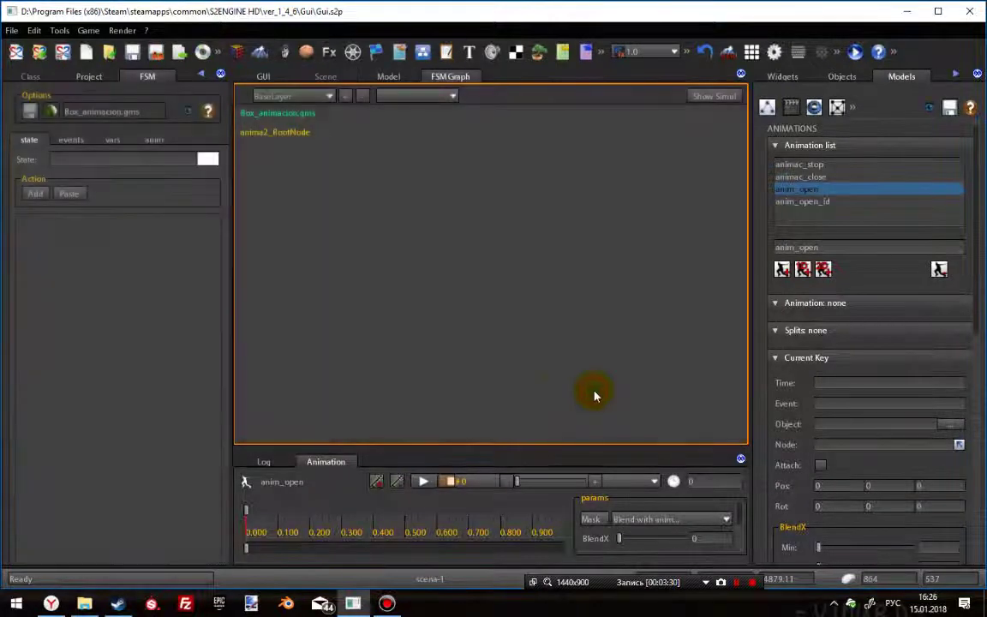
# Step: Add a state to the empty graph and give it a global transition on the START event
pyautogui.rightClick(347, 193)
pyautogui.click(365, 199)
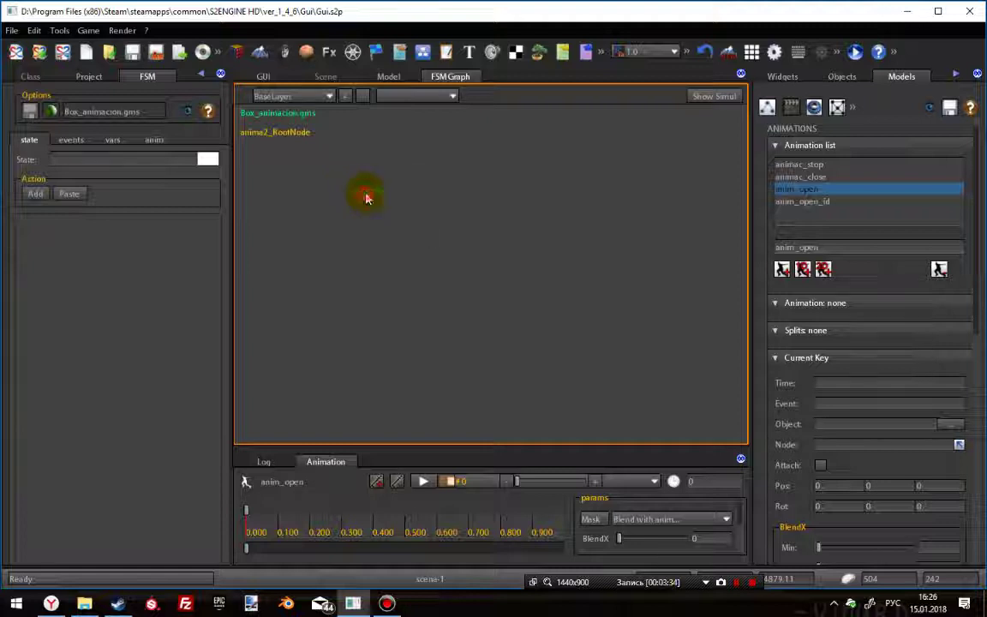
pyautogui.rightClick(444, 210)
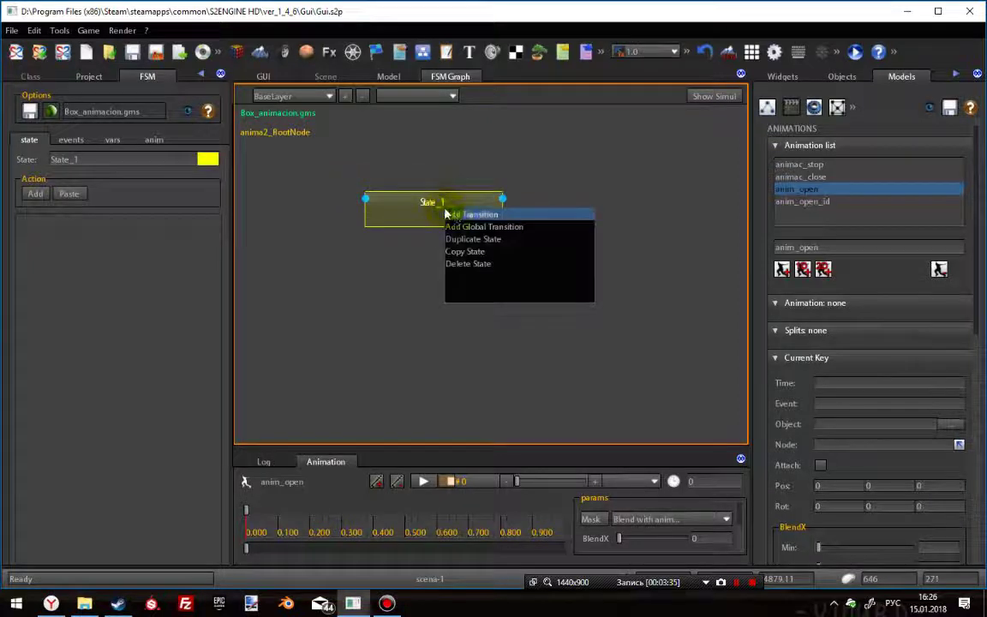
pyautogui.click(486, 226)
pyautogui.click(497, 183)
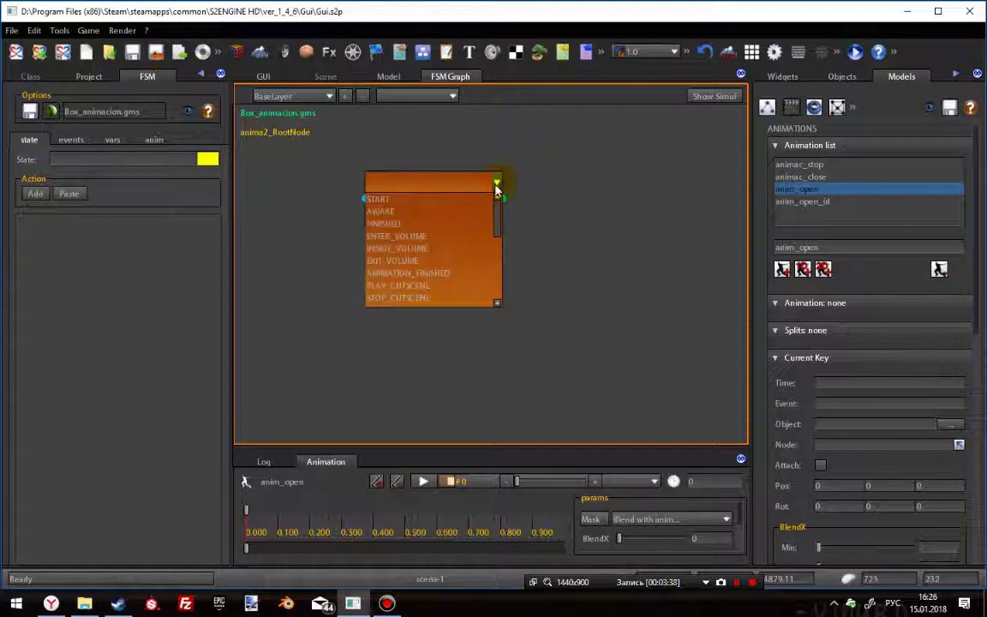
pyautogui.click(382, 200)
pyautogui.click(449, 207)
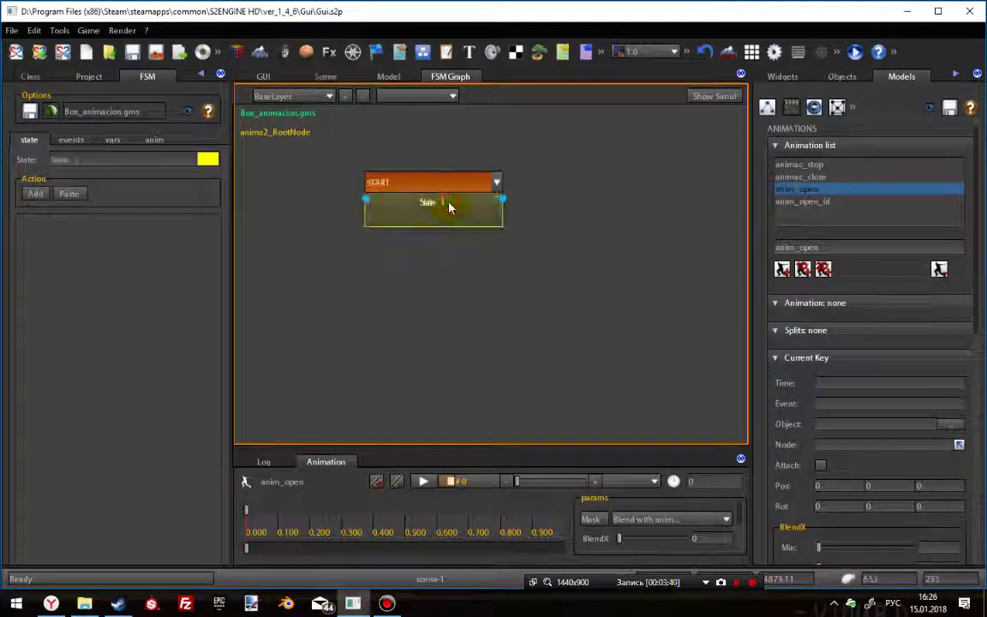
# Step: Try to set State_1's animation by entering the name "where", and reset it to the blank entry
pyautogui.click(153, 139)
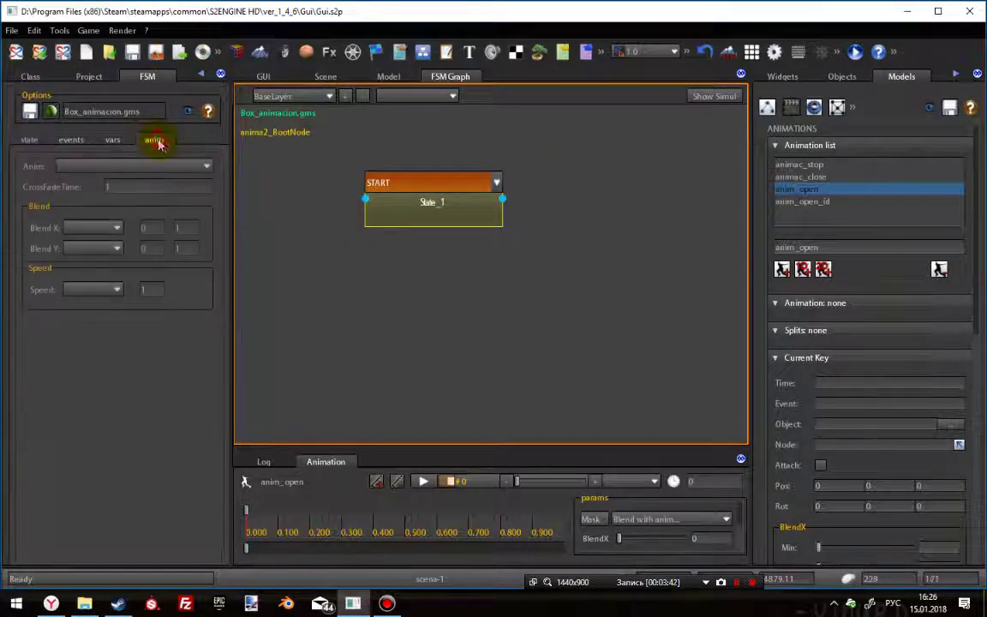
pyautogui.click(206, 168)
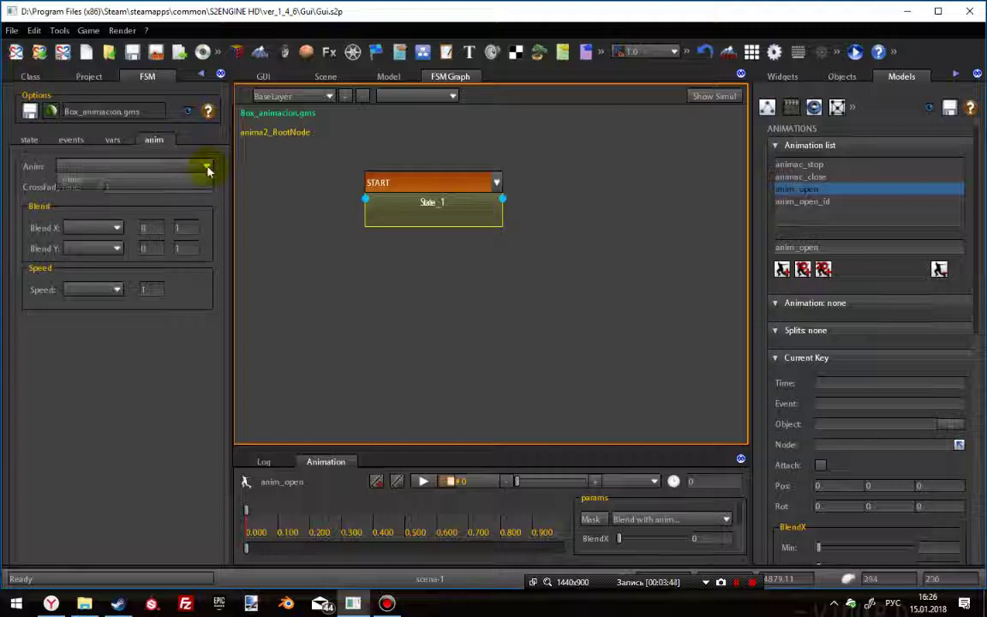
pyautogui.click(84, 179)
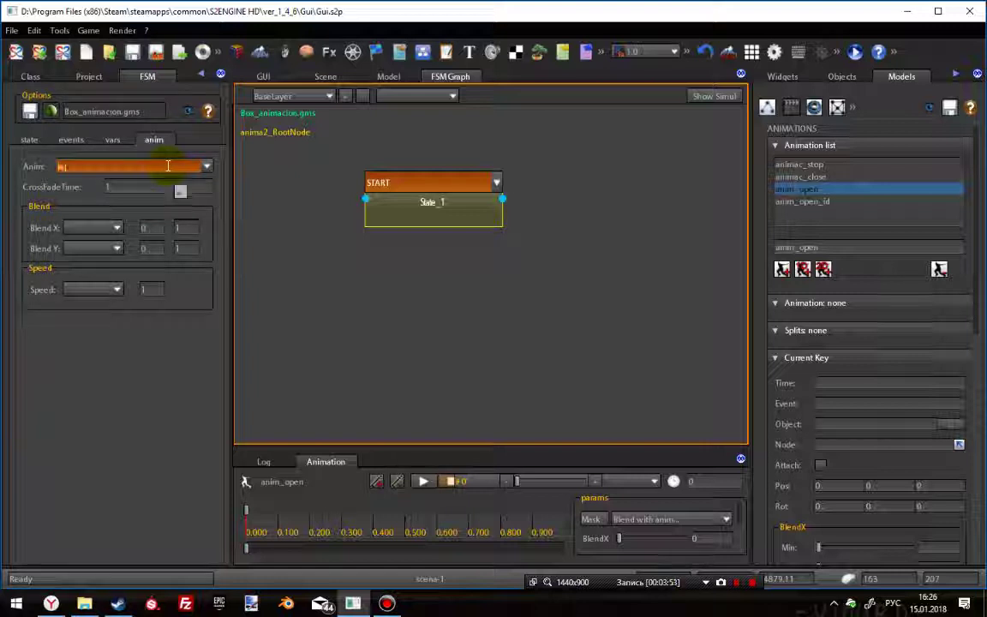
pyautogui.write('wher')
pyautogui.press('BackSpace')
pyautogui.press('Delete')
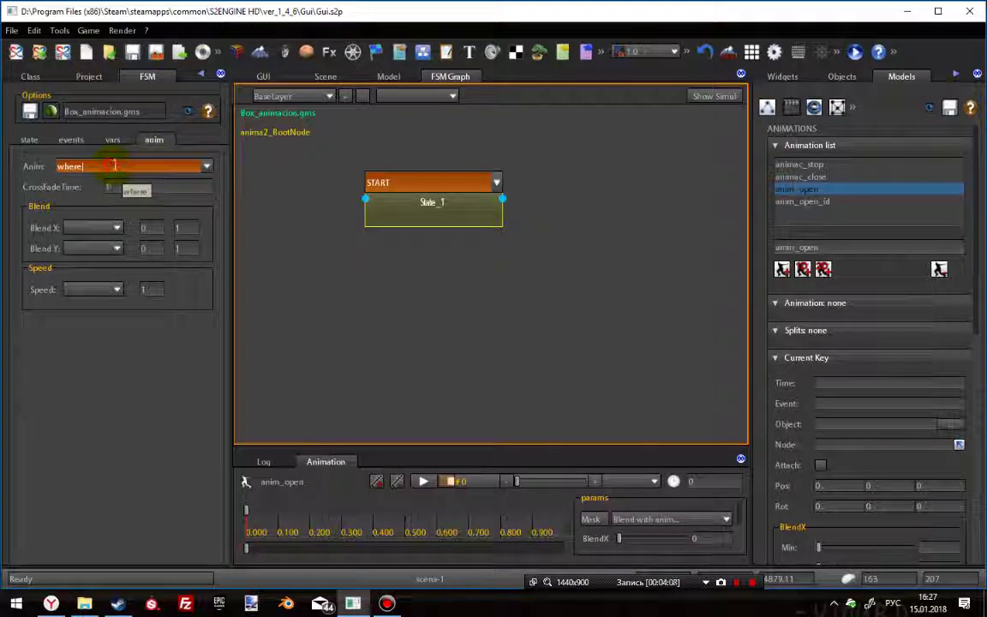
pyautogui.press('Return')
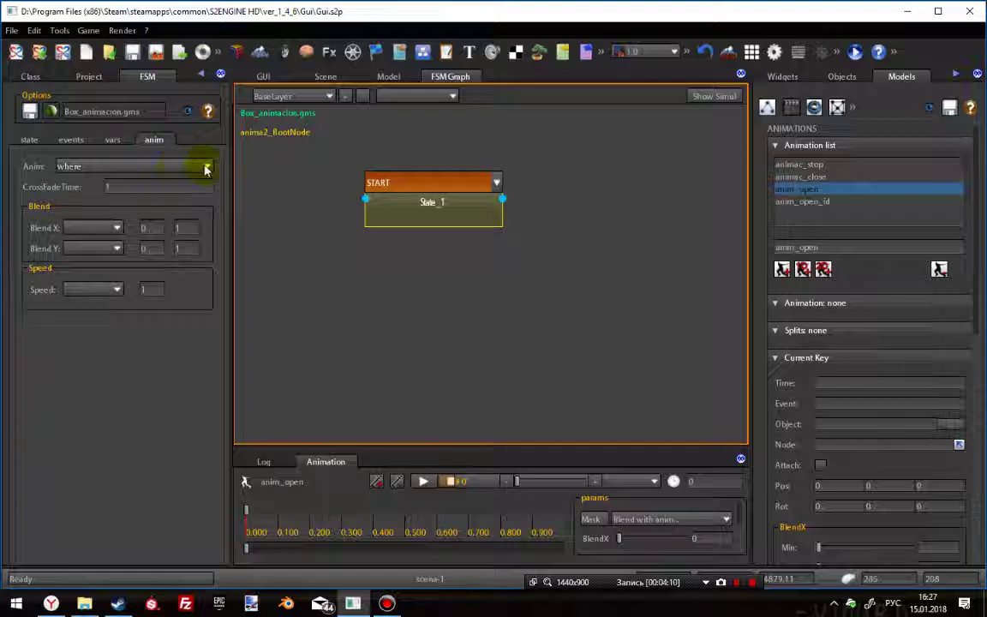
pyautogui.click(206, 166)
pyautogui.click(135, 183)
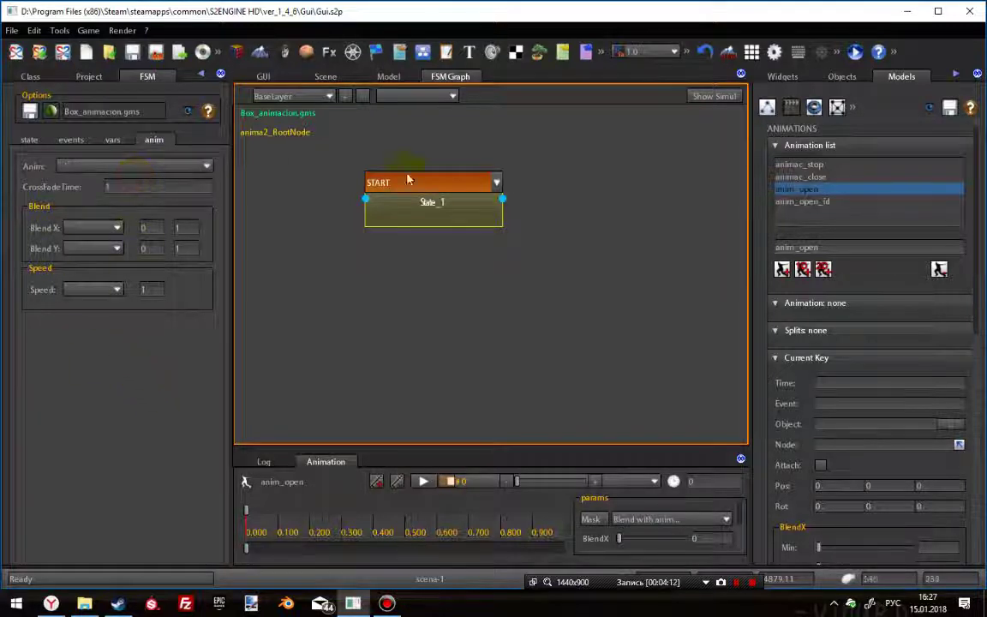
# Step: Reselect State_1 and check which animations and Blend X variables can be chosen for it
pyautogui.click(301, 115)
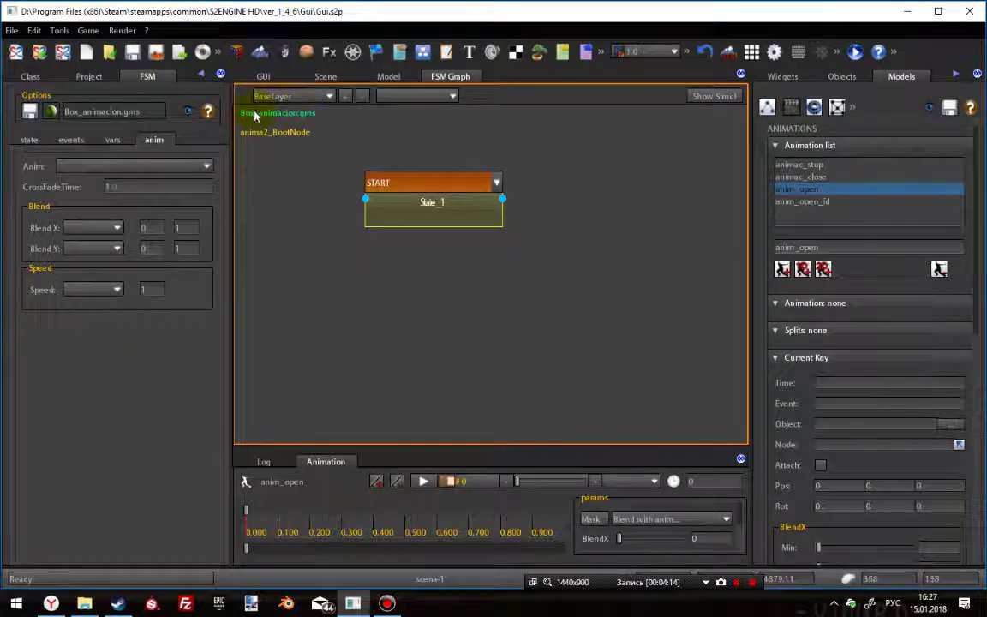
pyautogui.click(256, 116)
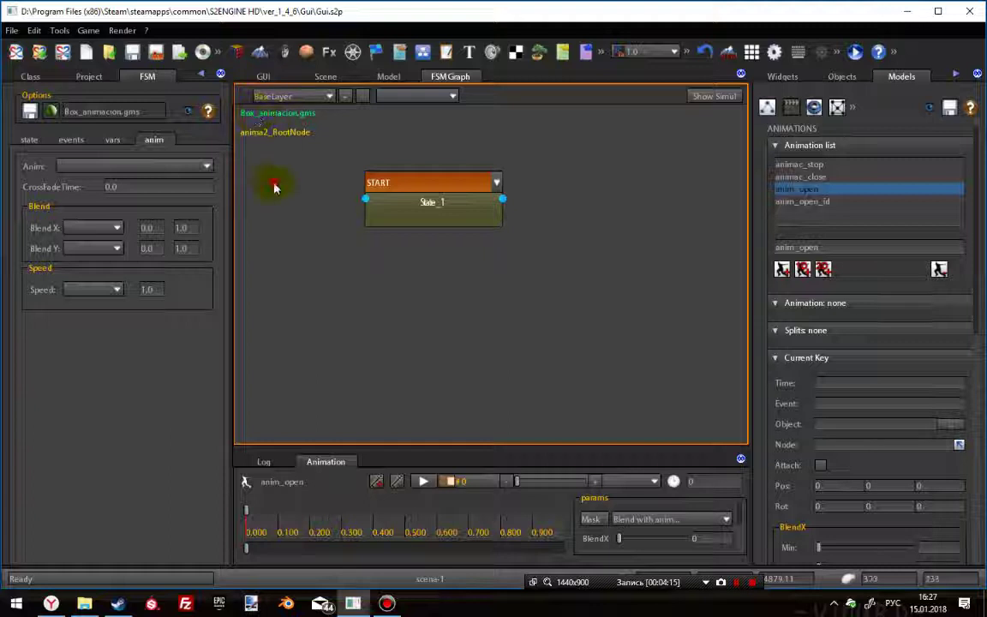
pyautogui.click(207, 166)
pyautogui.click(204, 178)
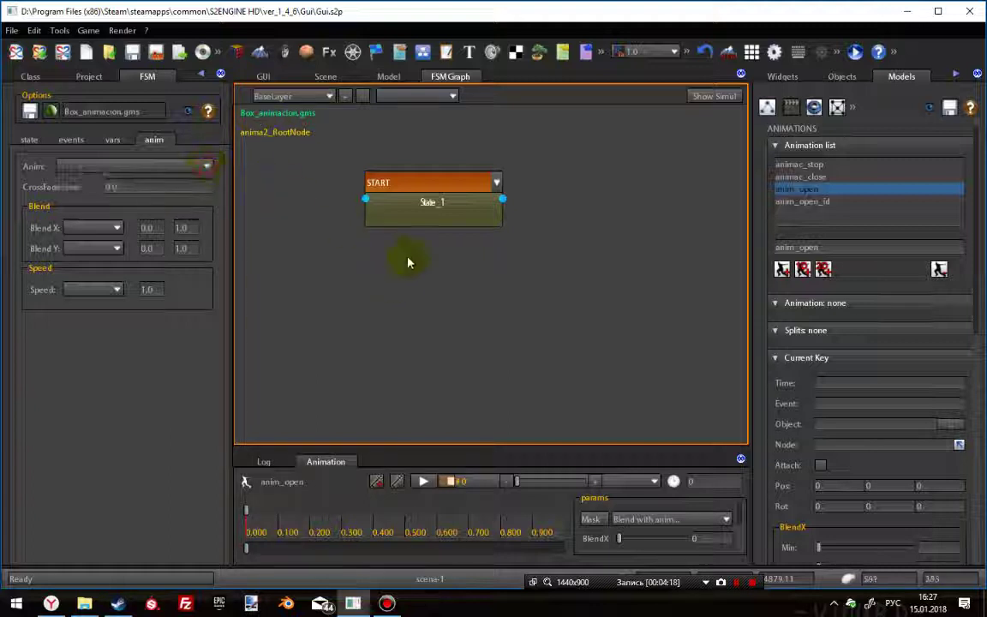
pyautogui.click(429, 209)
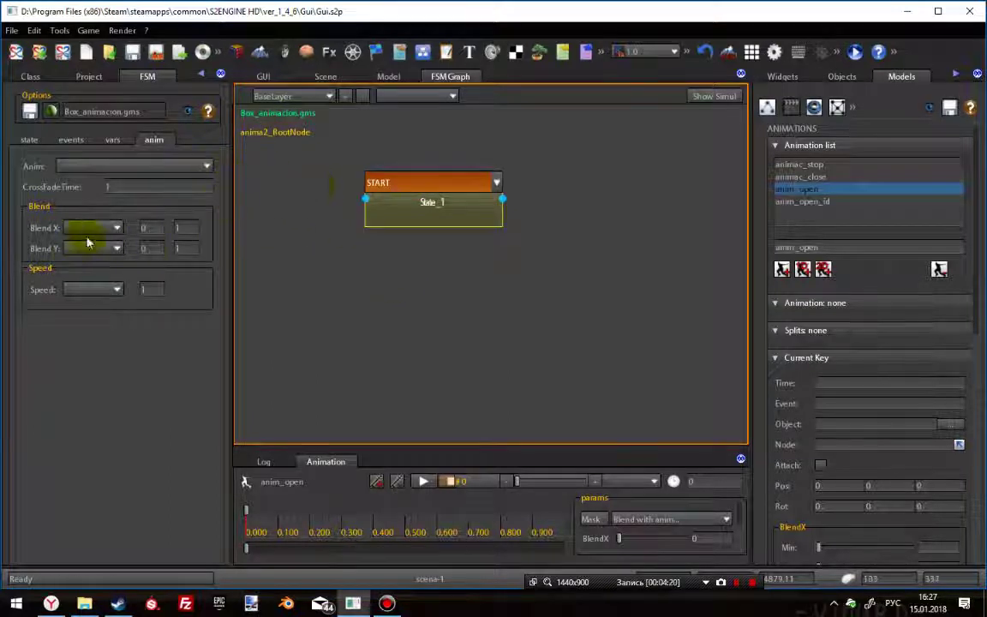
pyautogui.click(117, 230)
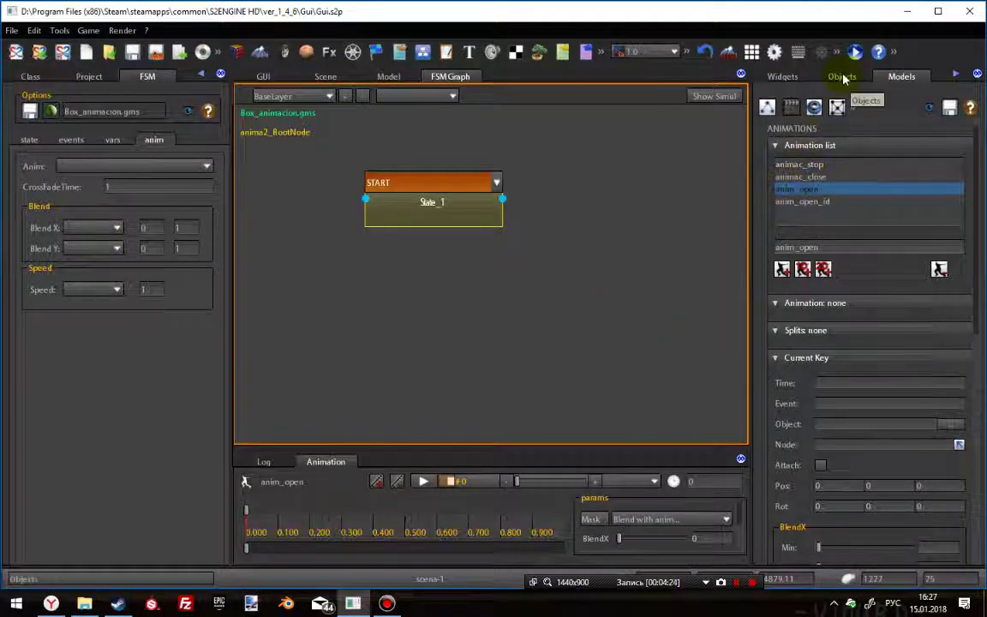
# Step: Review the model's animac_stop, animac_close and anim_open animations and the state machine's variable, event and state settings
pyautogui.click(810, 165)
pyautogui.click(810, 177)
pyautogui.click(810, 189)
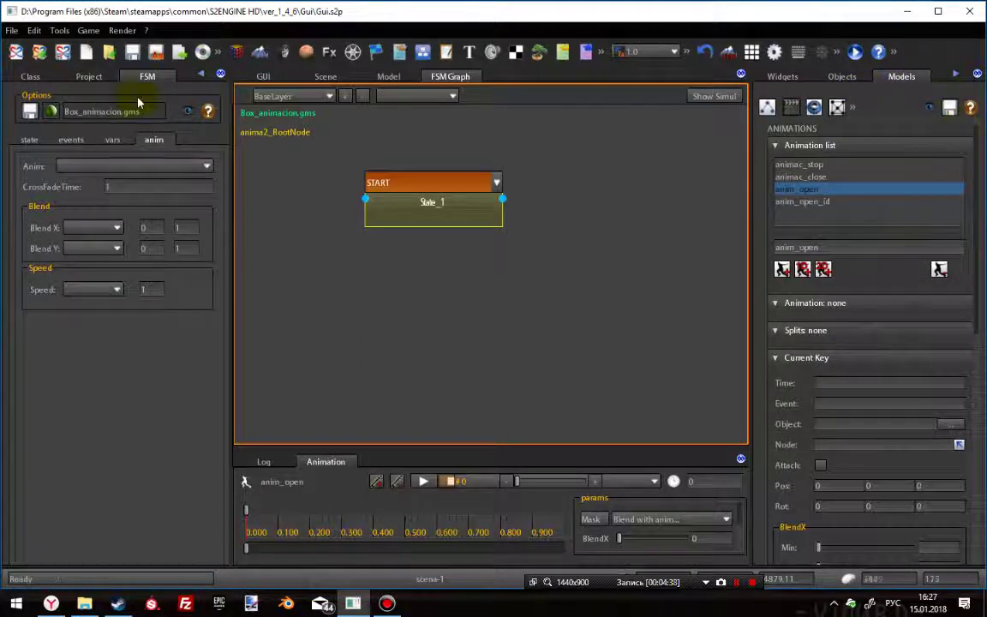
pyautogui.click(113, 139)
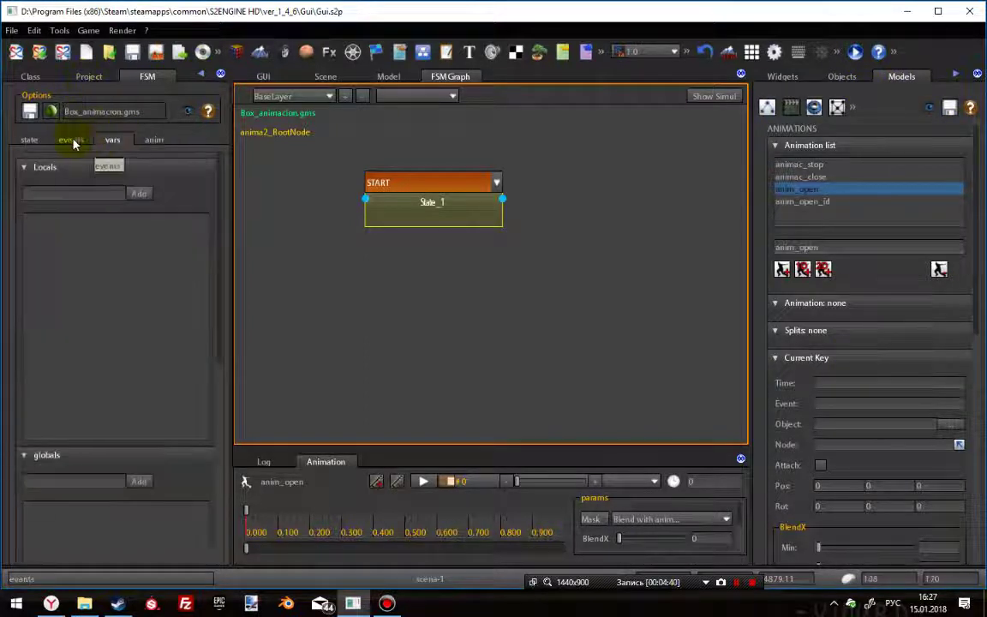
pyautogui.click(71, 141)
pyautogui.click(29, 139)
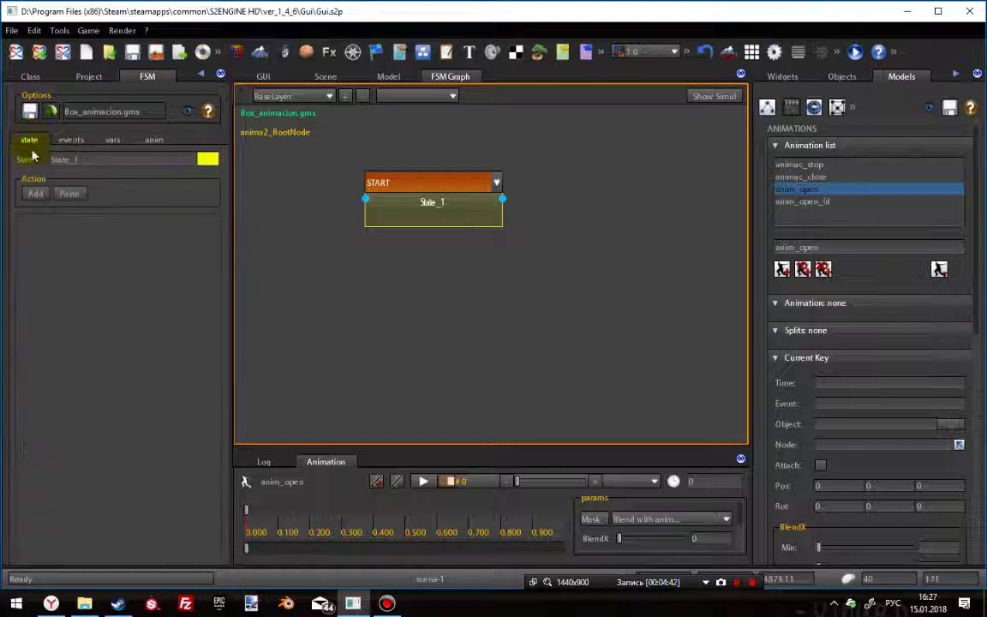
# Step: Try ANIMATION_FINISHED as State_1's global transition event, check the animation choices, and set the event back to START
pyautogui.moveTo(460, 223); pyautogui.dragTo(399, 284)
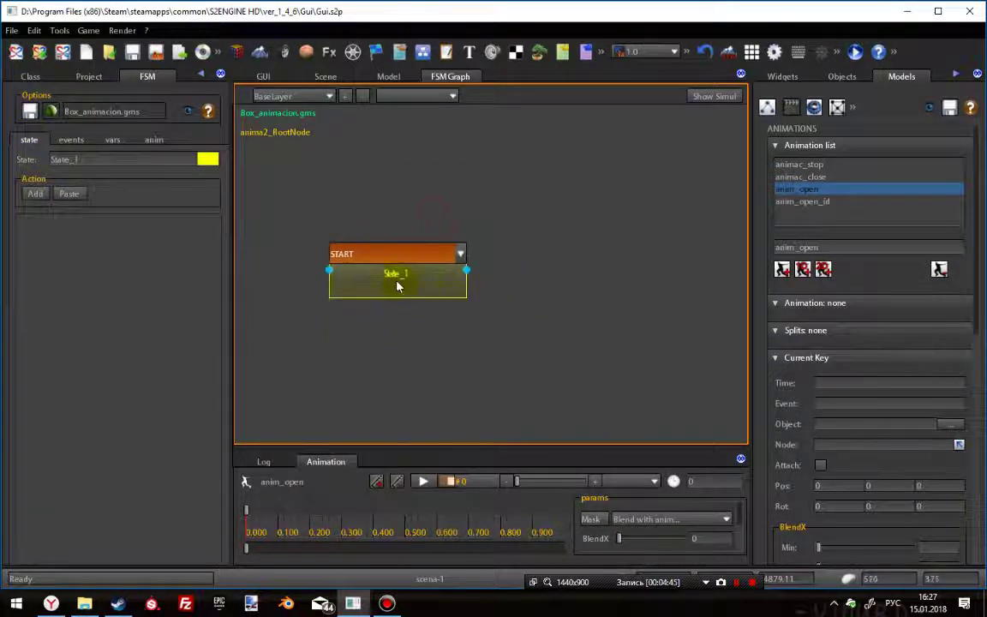
pyautogui.click(460, 255)
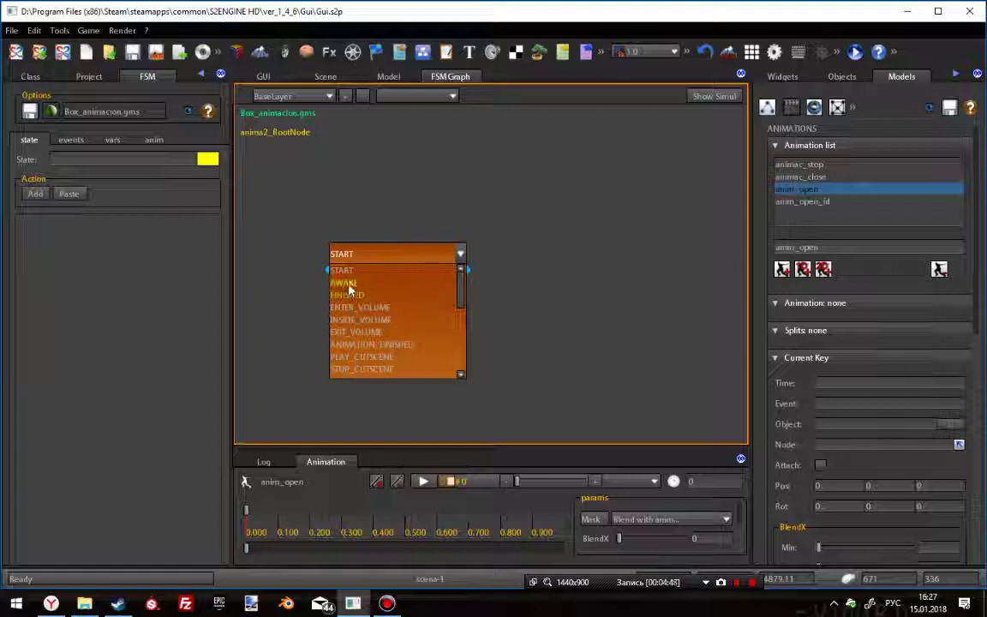
pyautogui.click(403, 345)
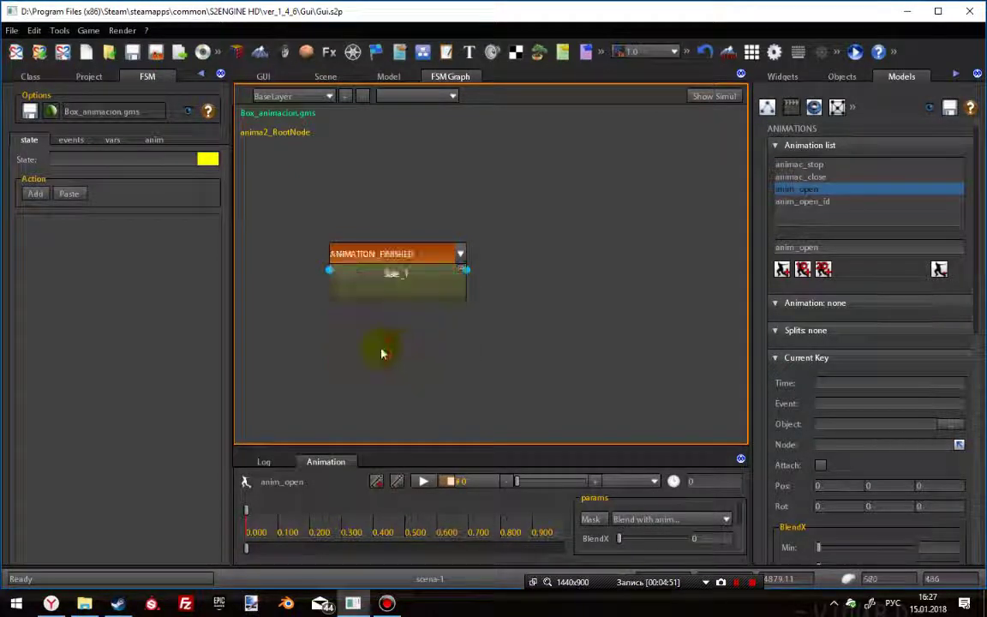
pyautogui.click(363, 302)
pyautogui.click(154, 140)
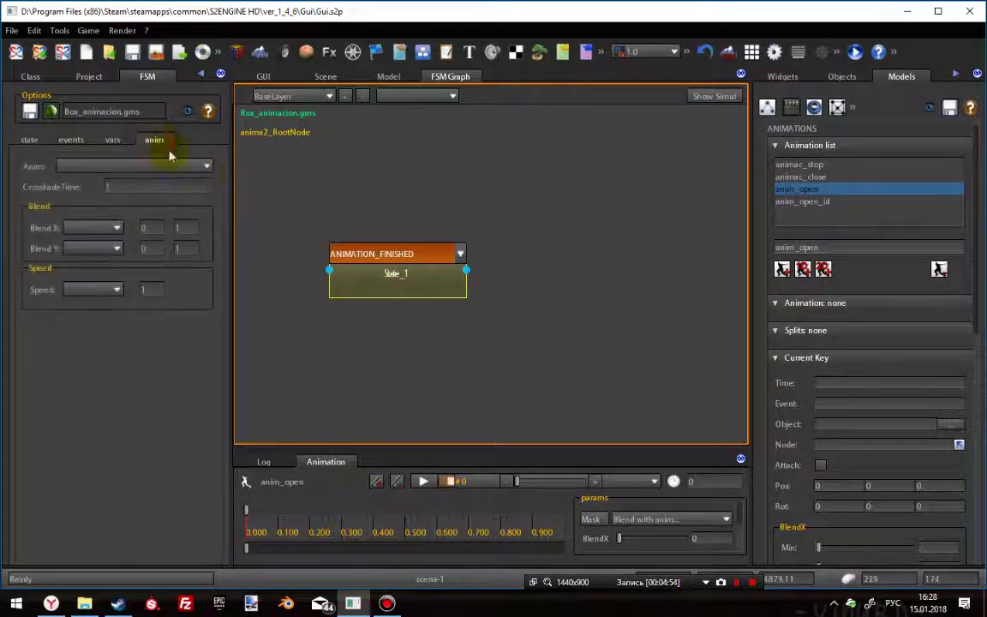
pyautogui.click(206, 168)
pyautogui.click(207, 174)
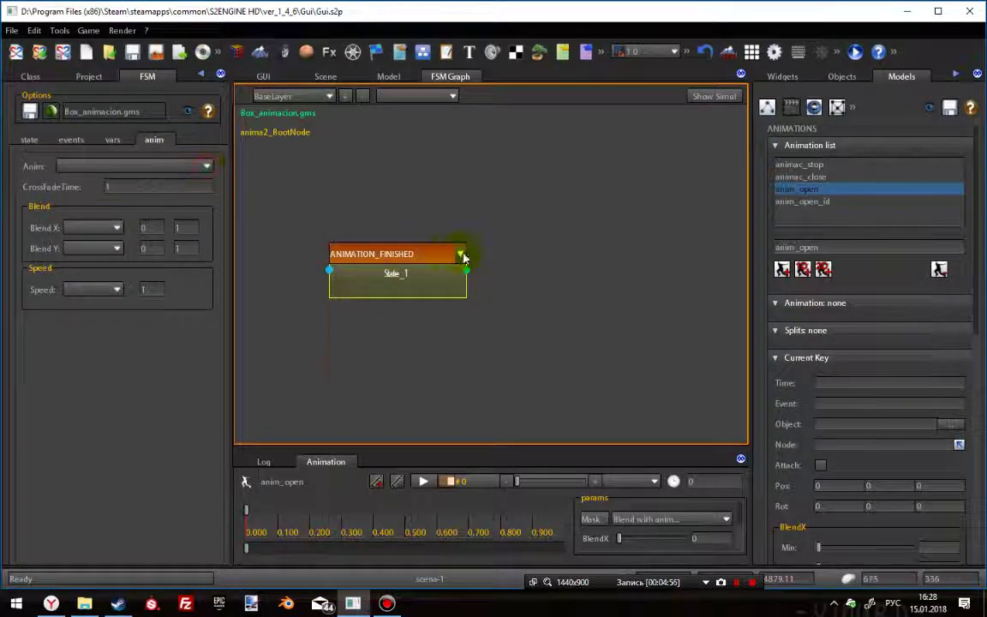
pyautogui.click(461, 254)
pyautogui.click(360, 268)
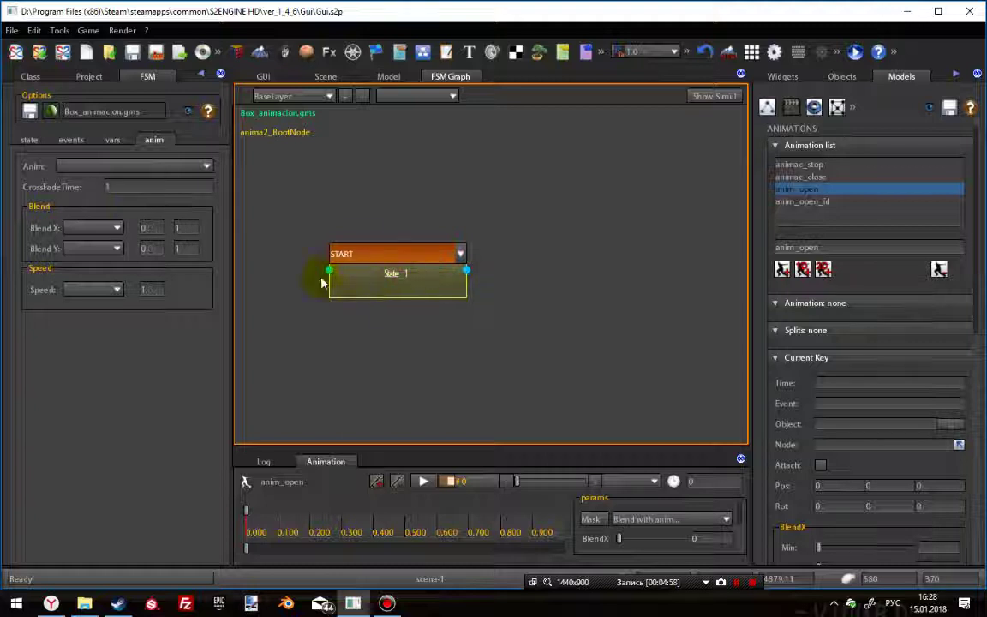
# Step: Move State_1 nearer the middle of the graph and check which animations can be chosen for it
pyautogui.moveTo(391, 275); pyautogui.dragTo(470, 288)
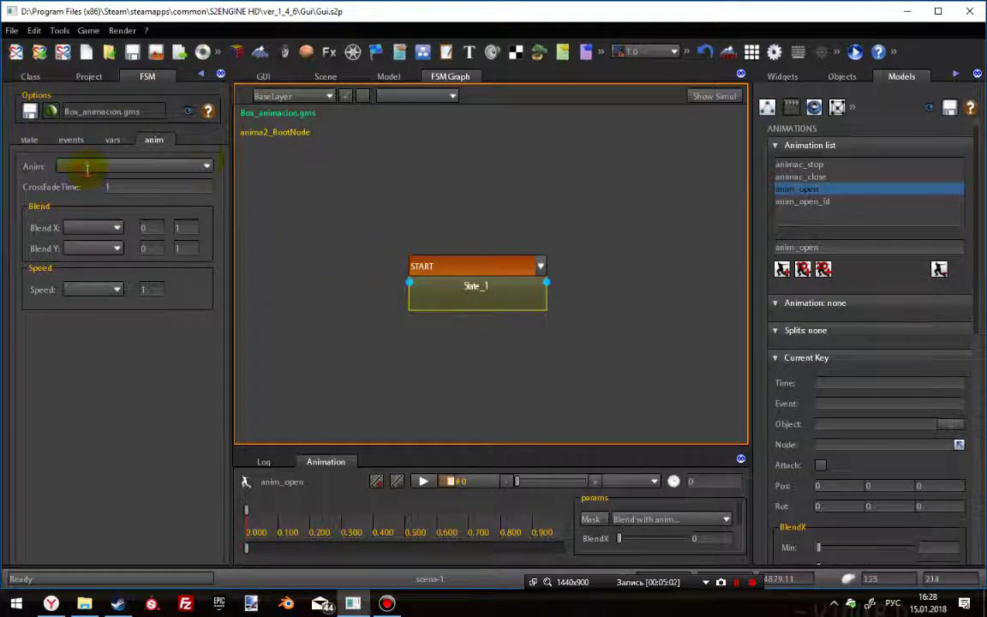
pyautogui.click(207, 167)
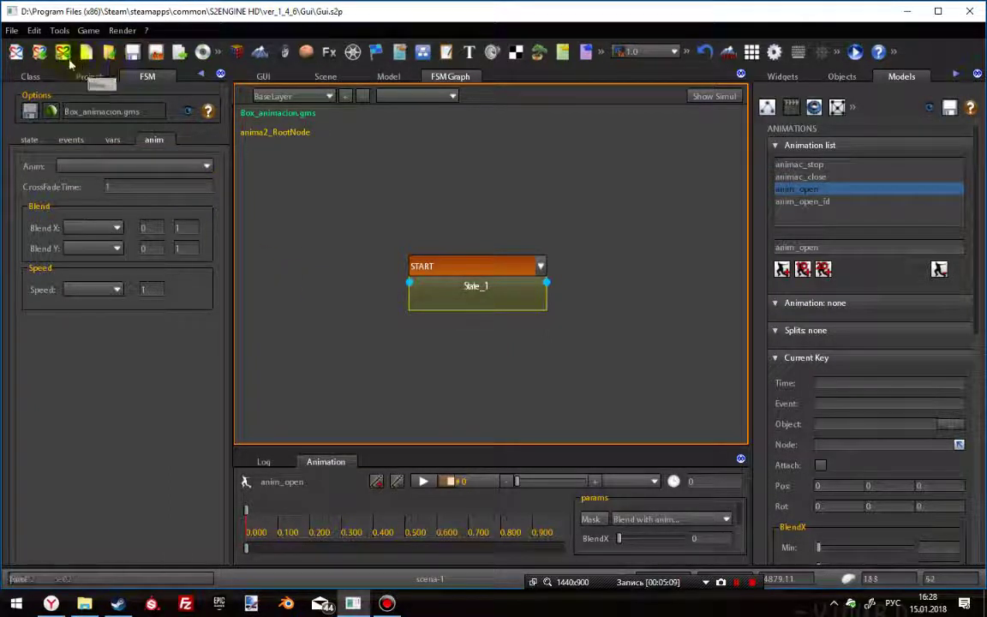
pyautogui.click(206, 168)
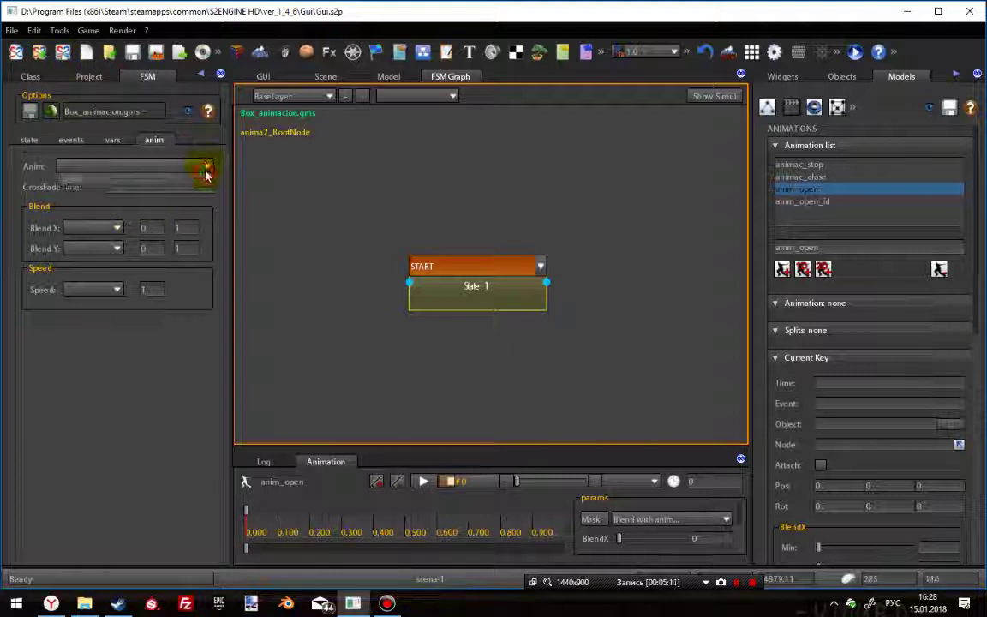
pyautogui.click(206, 170)
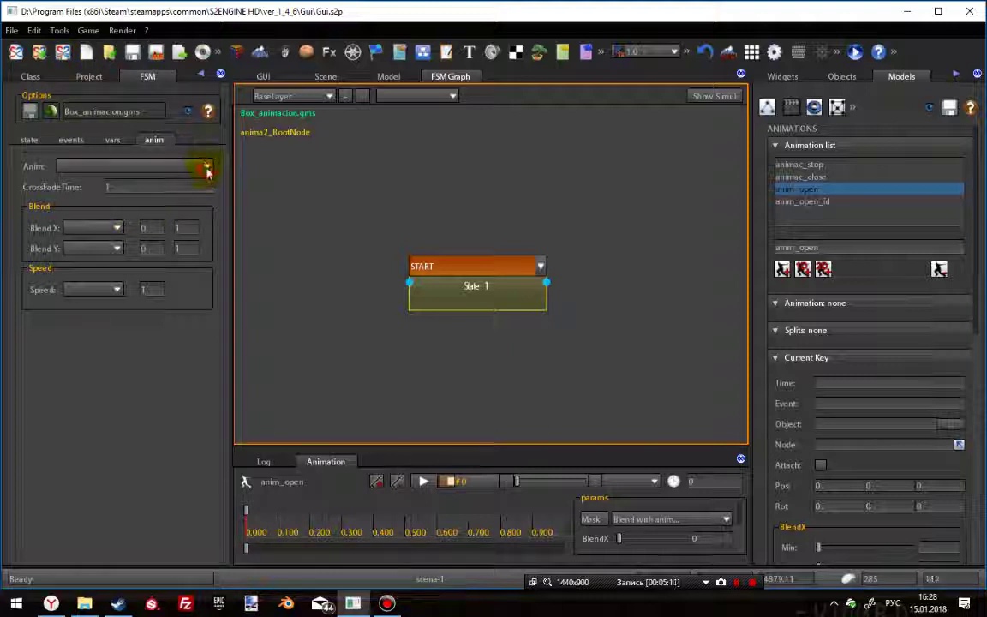
# Step: Close the state graph, examine the box model with its anim_open and state settings, and close the state machine editor
pyautogui.click(738, 75)
pyautogui.click(464, 258)
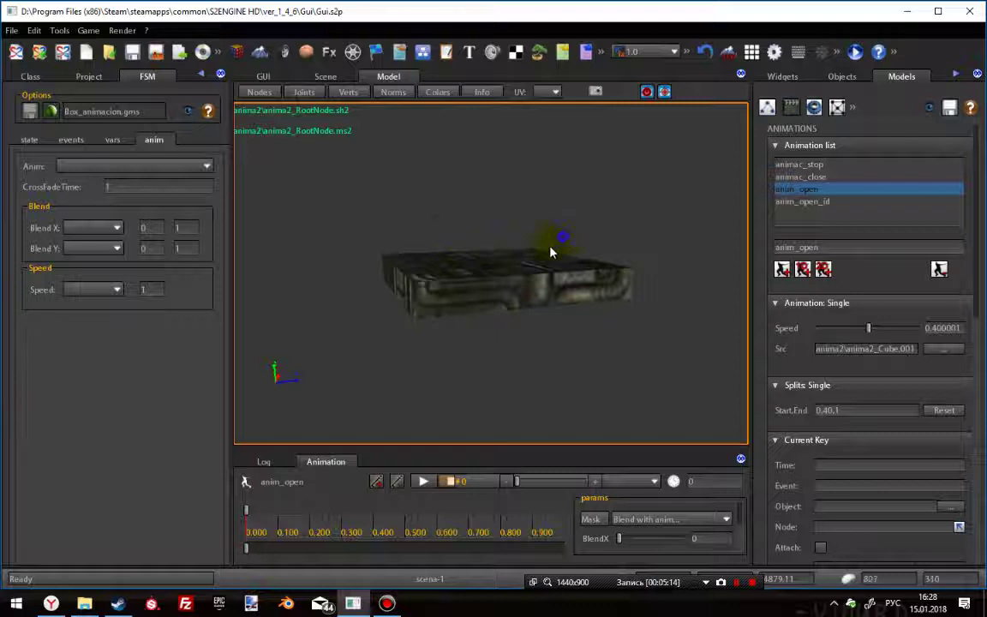
pyautogui.moveTo(551, 252); pyautogui.dragTo(651, 270)
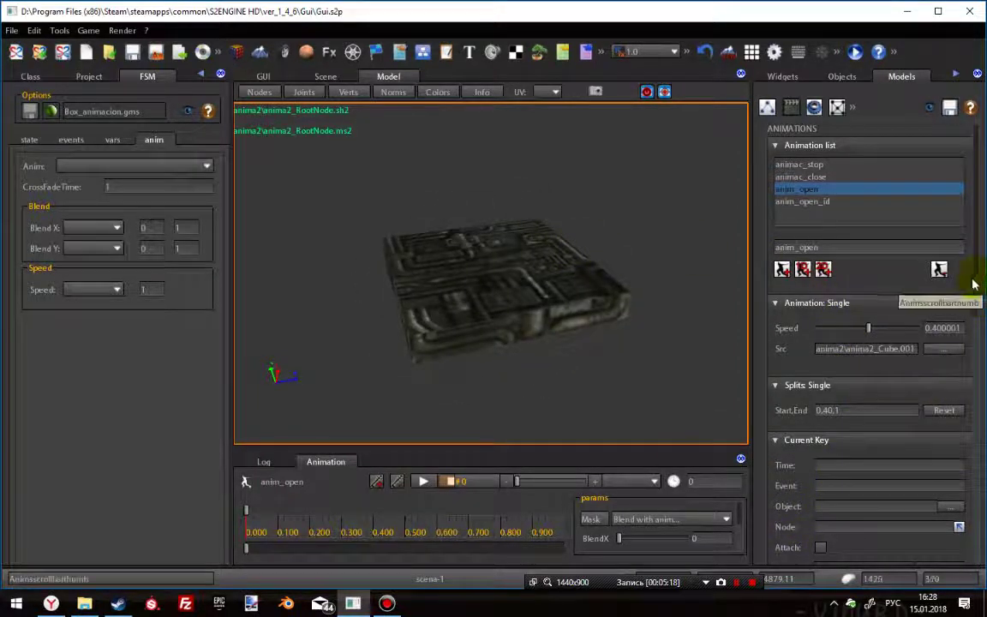
pyautogui.scroll(-5, 970, 331)
pyautogui.scroll(4, 977, 287)
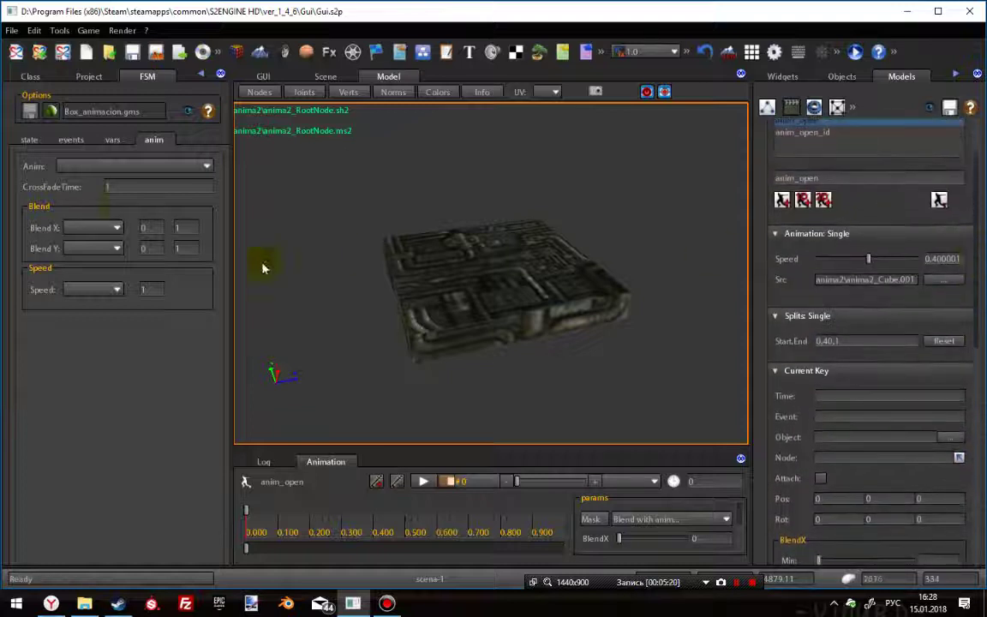
pyautogui.click(72, 140)
pyautogui.click(30, 143)
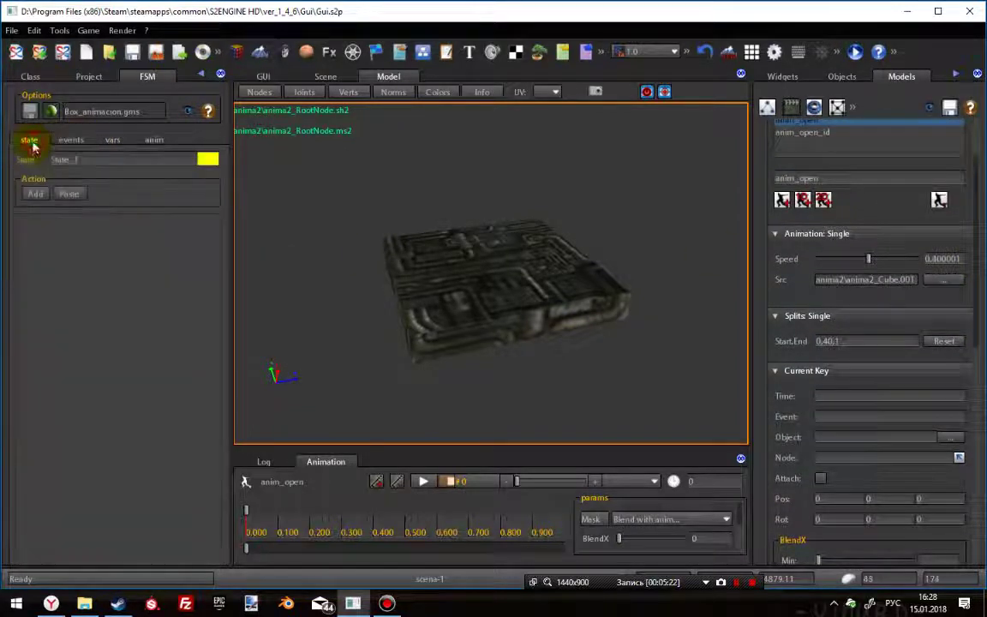
pyautogui.moveTo(220, 74); pyautogui.dragTo(181, 88)
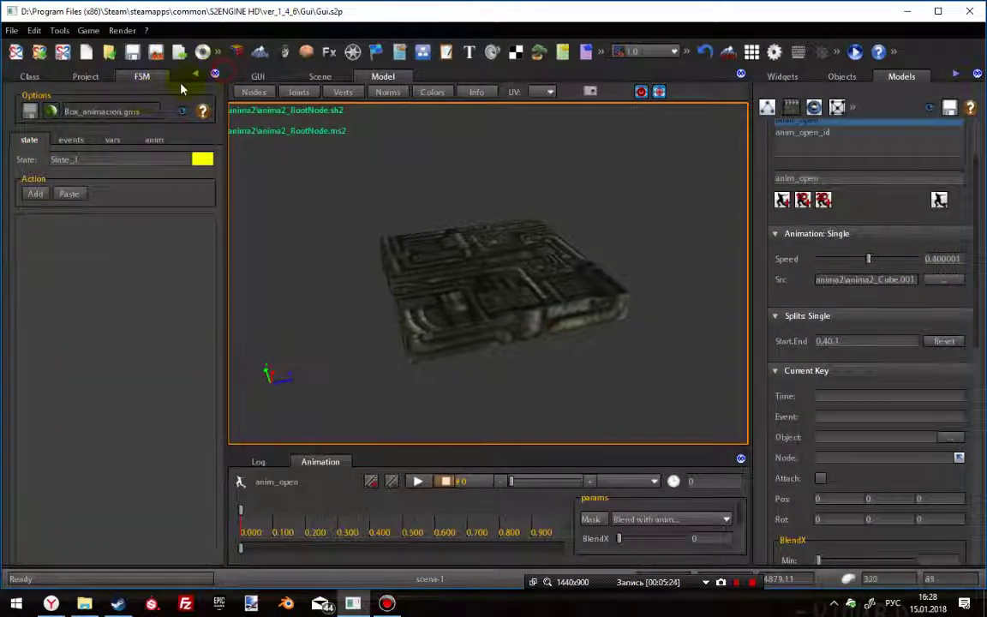
pyautogui.click(196, 74)
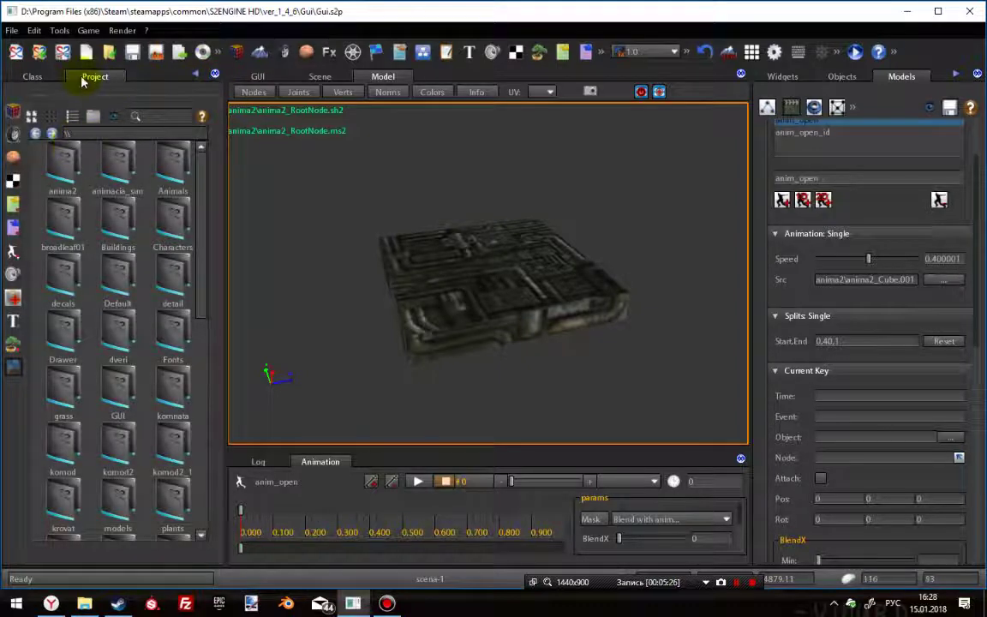
# Step: Select the anima2_RootNode box in the scene and translate it slightly along its local Z axis, to about Z -4940.8
pyautogui.click(319, 79)
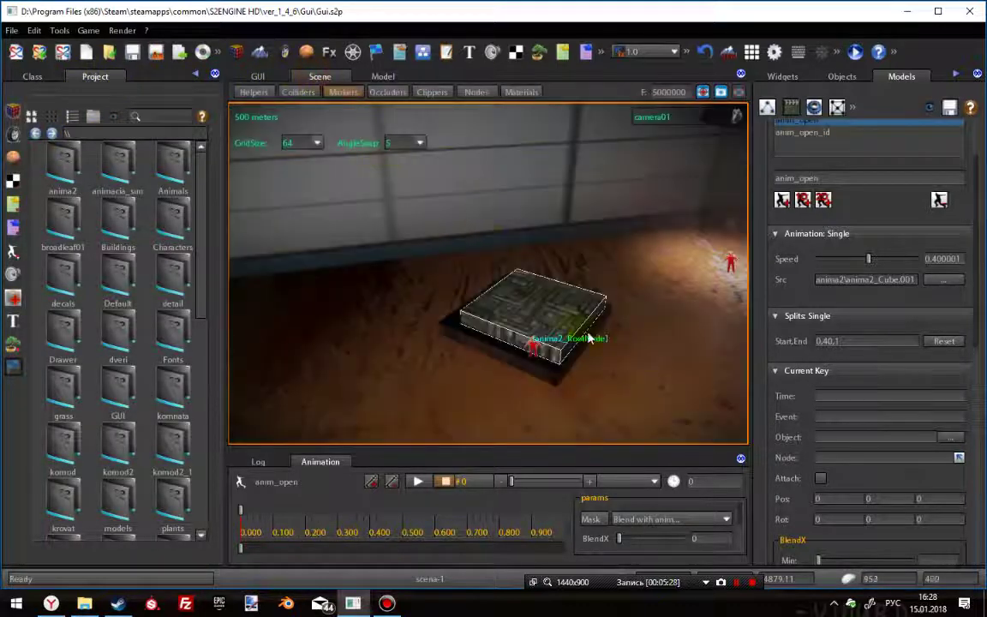
pyautogui.click(536, 316)
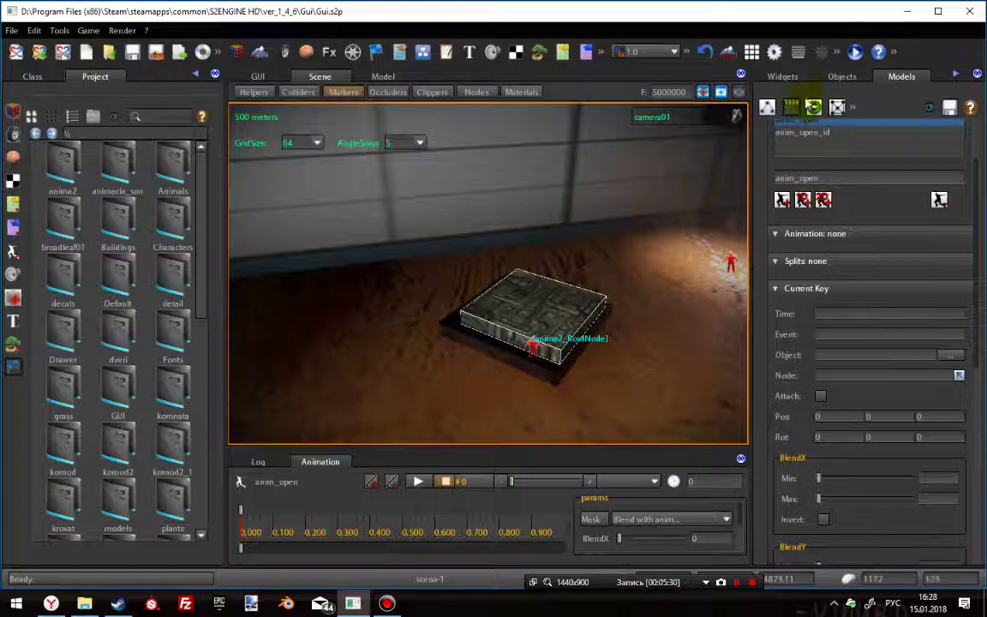
pyautogui.click(842, 76)
pyautogui.click(791, 108)
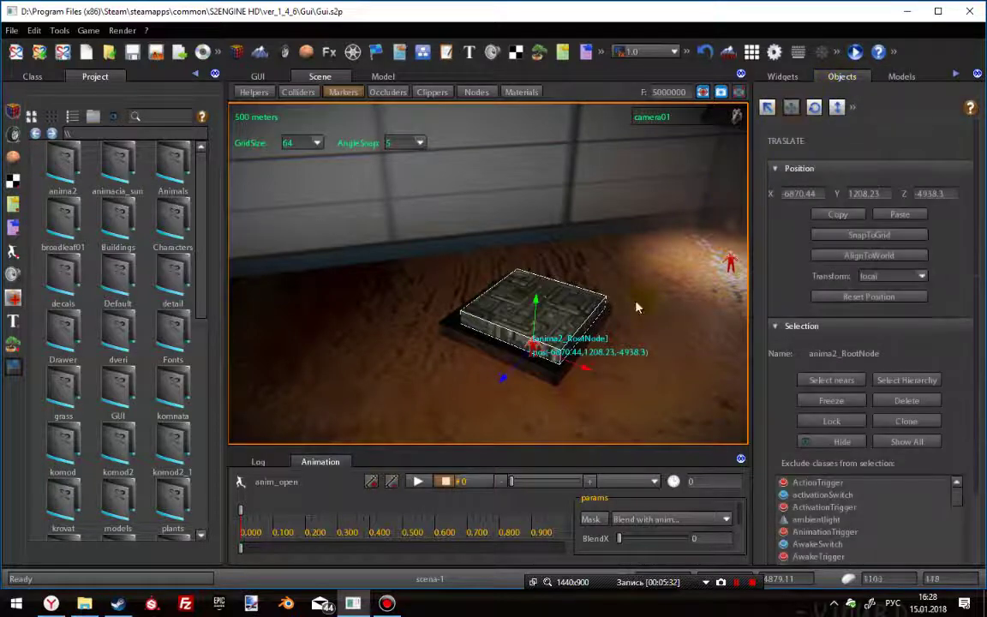
pyautogui.moveTo(586, 375); pyautogui.dragTo(583, 370)
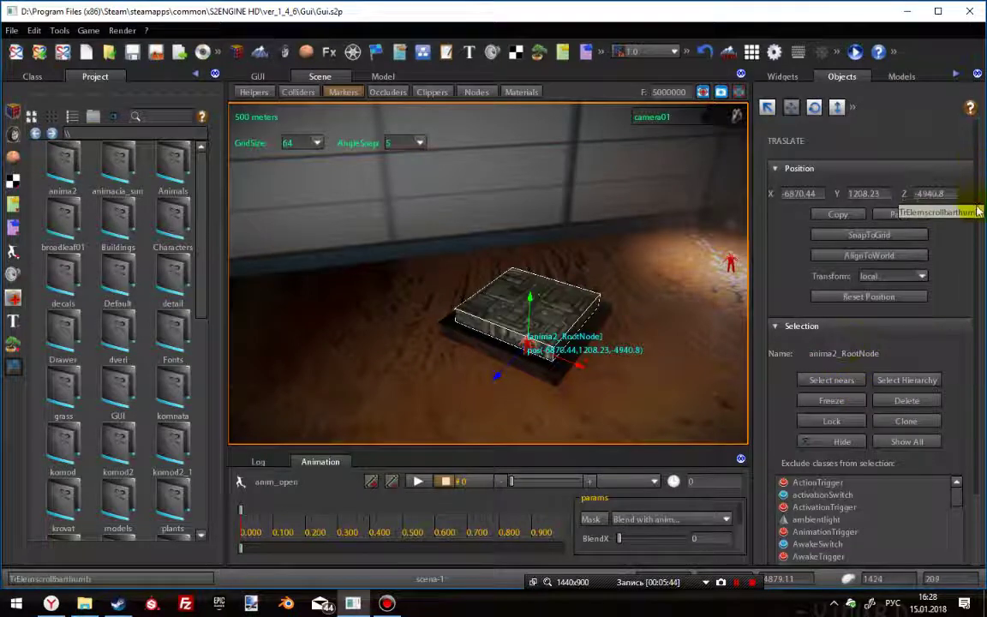
# Step: Look through the object classes that can be excluded from selection, from ActionTrigger down to widget
pyautogui.scroll(-2, 964, 343)
pyautogui.scroll(-3, 951, 424)
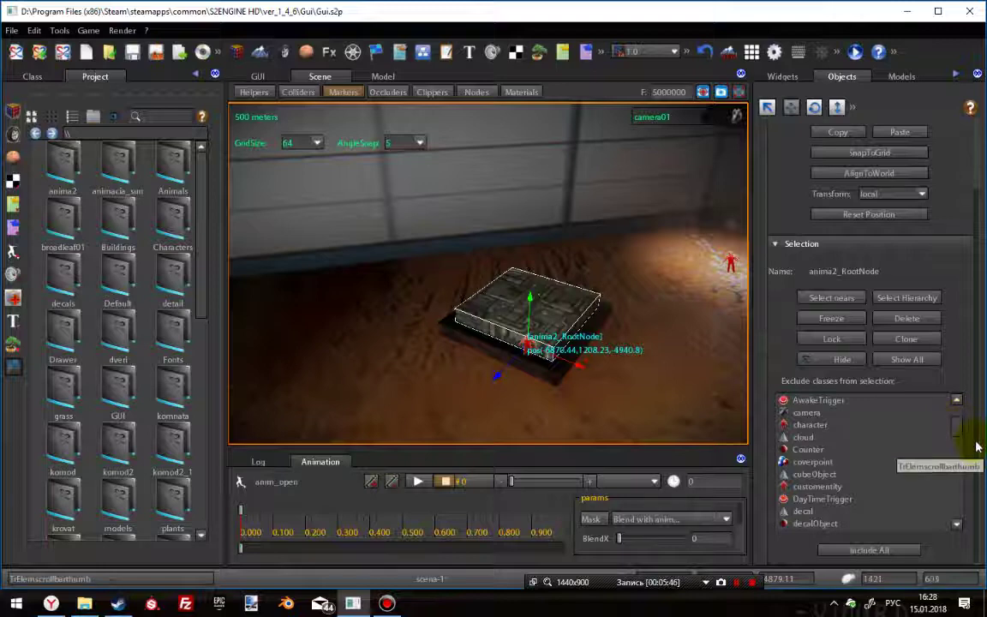
pyautogui.scroll(3, 851, 457)
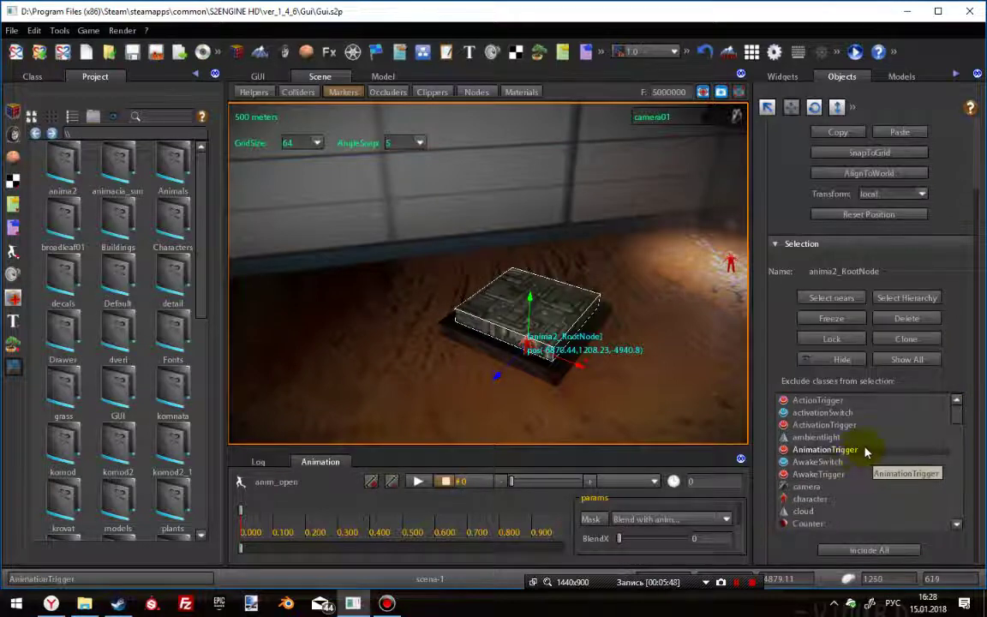
pyautogui.scroll(-4, 870, 454)
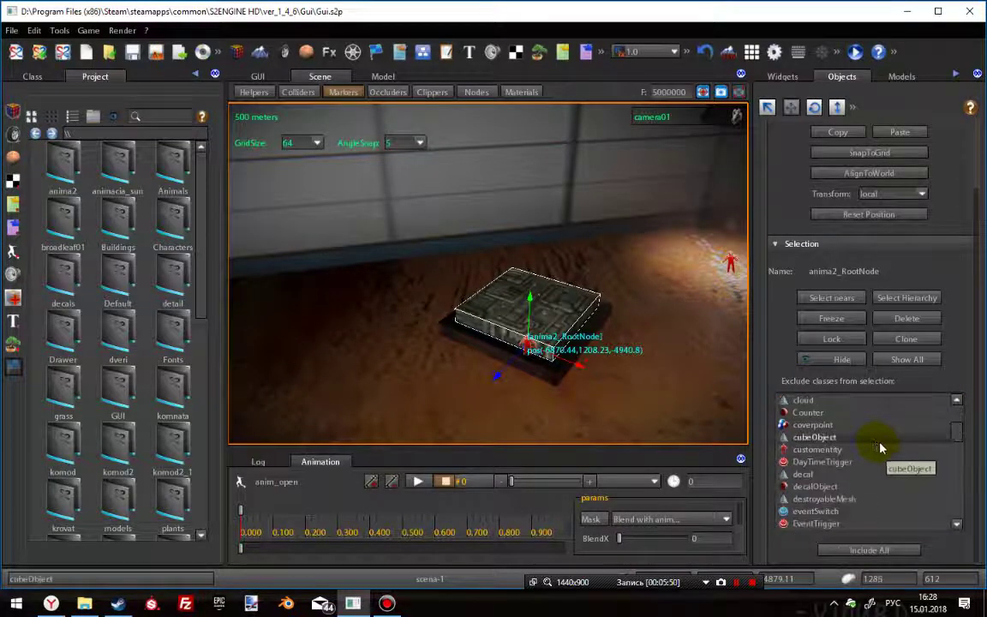
pyautogui.scroll(-6, 880, 449)
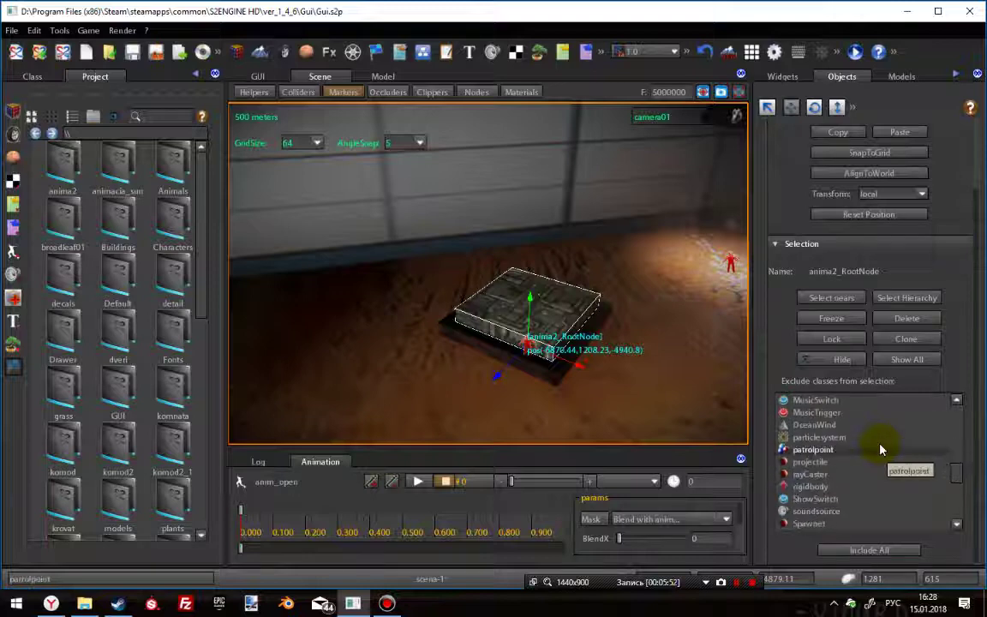
pyautogui.scroll(-1, 882, 449)
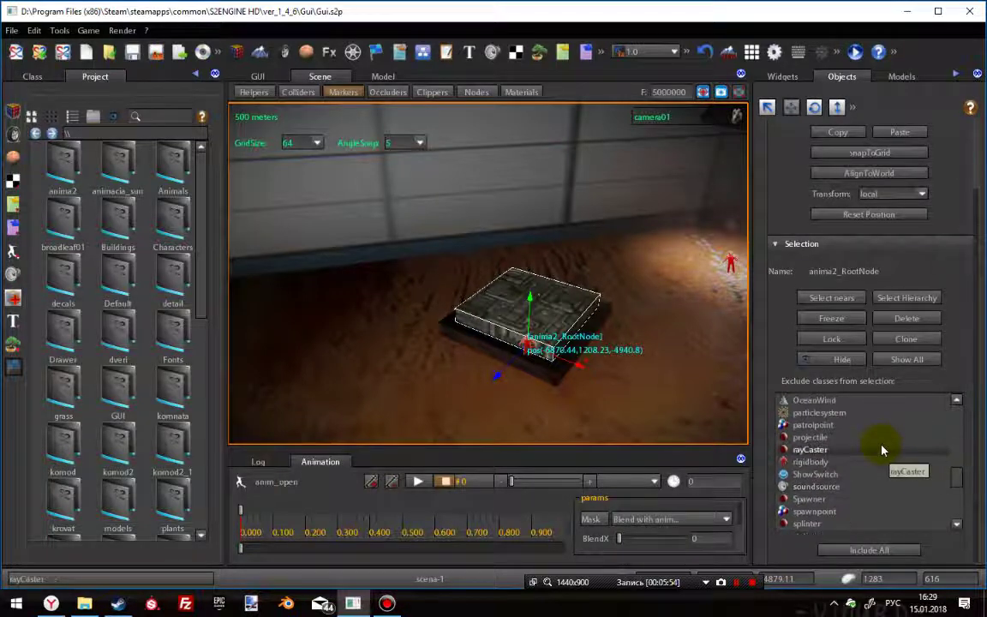
pyautogui.scroll(-5, 882, 449)
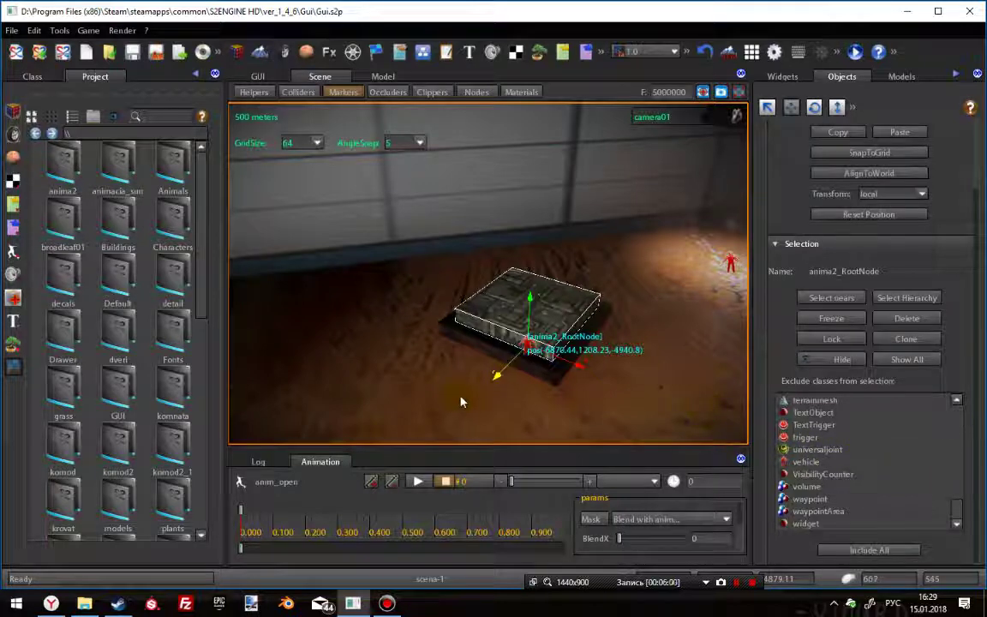
# Step: Assign the project's Box_animacion.gms state machine to the anima2_RootNode box in the scene
pyautogui.scroll(-3, 134, 439)
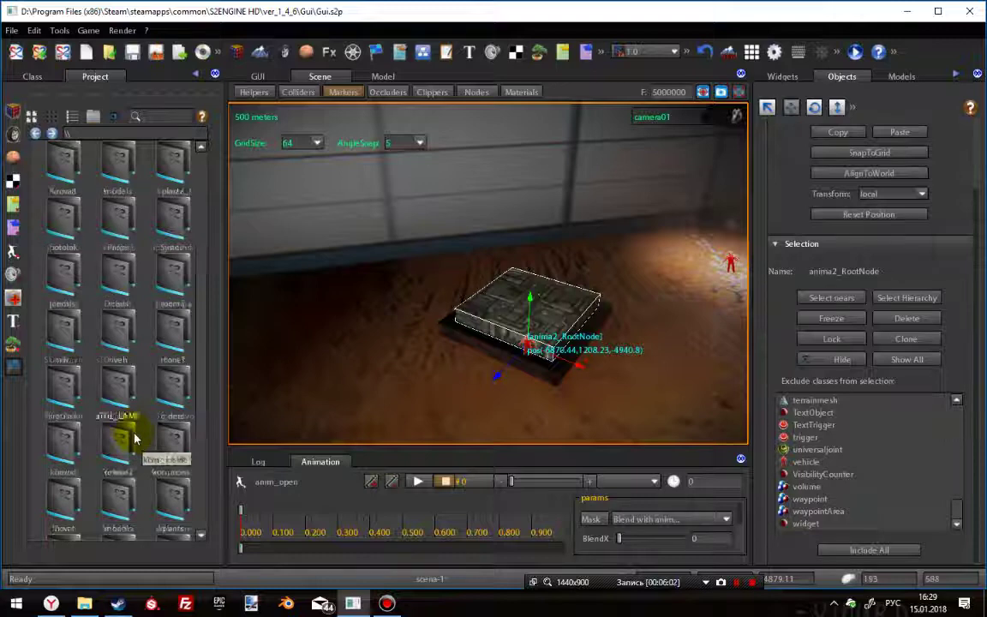
pyautogui.scroll(-3, 135, 441)
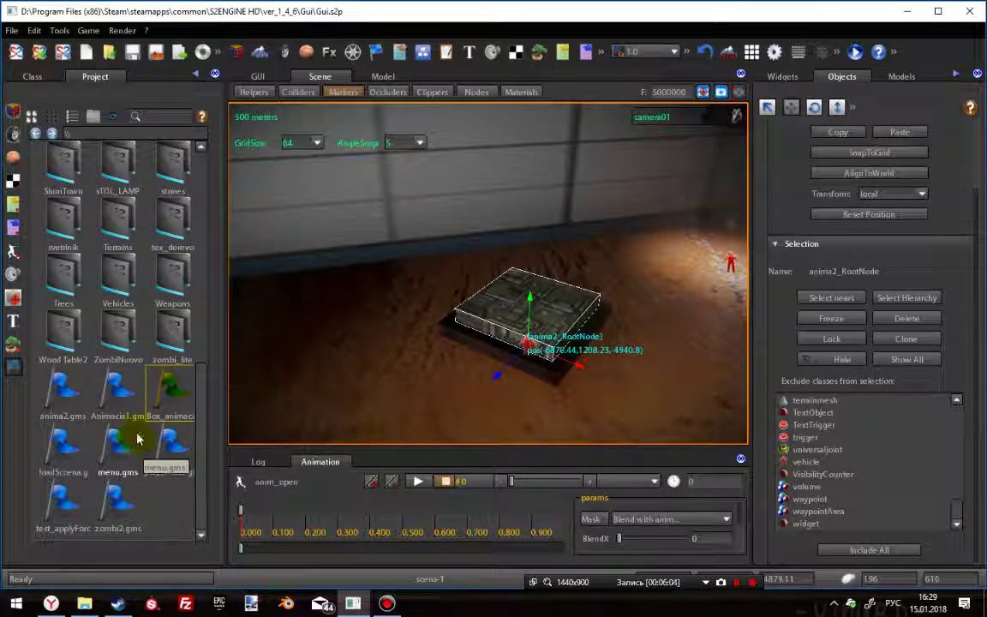
pyautogui.moveTo(165, 392); pyautogui.dragTo(507, 327)
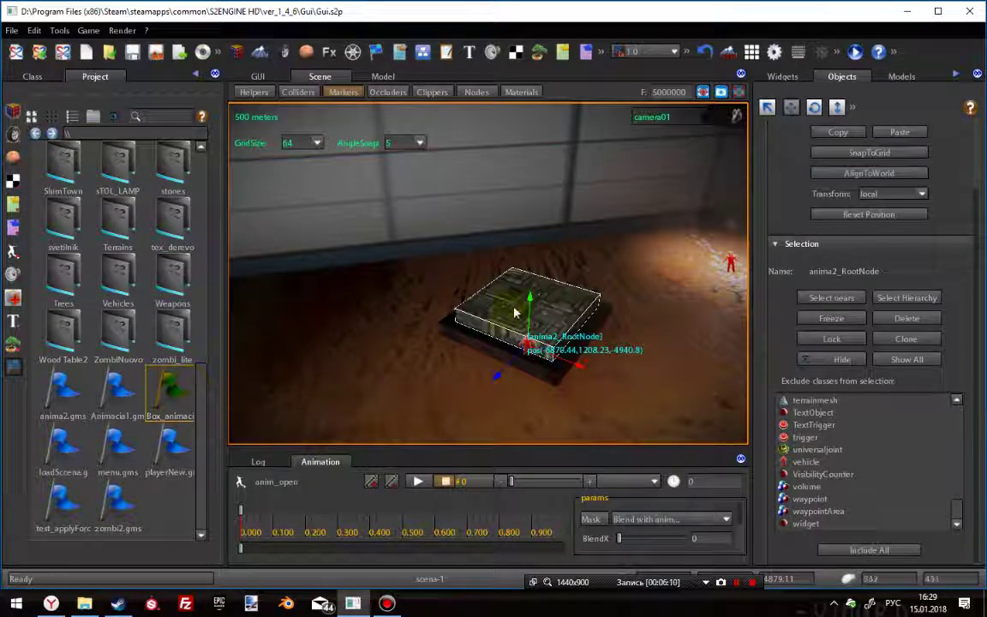
# Step: Inspect Box_animacion.gms from the project files, move State_1 into the graph's open area, and check its available animations
pyautogui.rightClick(165, 385)
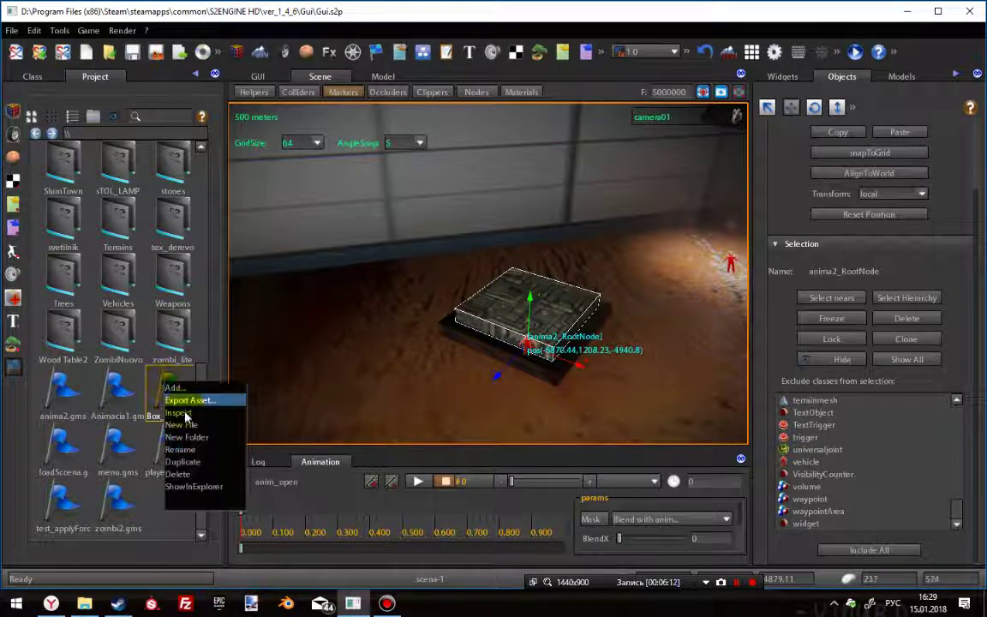
pyautogui.click(190, 413)
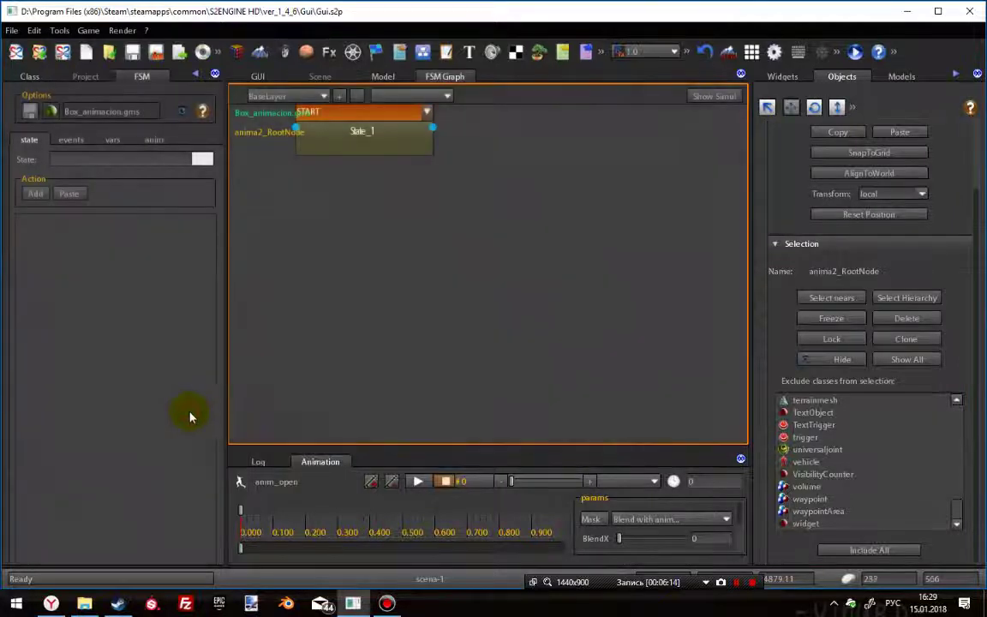
pyautogui.moveTo(384, 147); pyautogui.dragTo(433, 334)
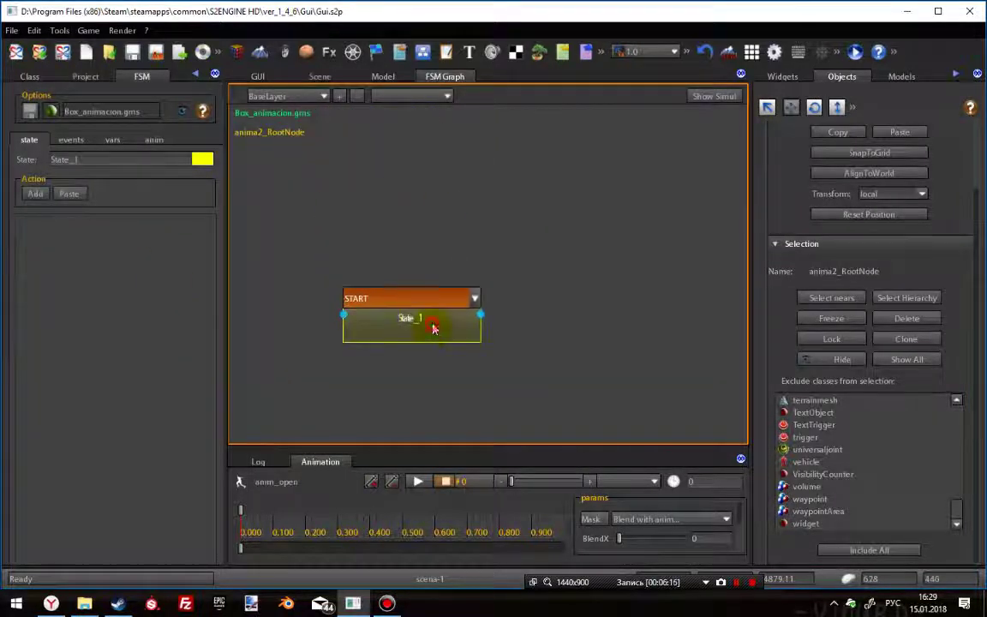
pyautogui.click(153, 139)
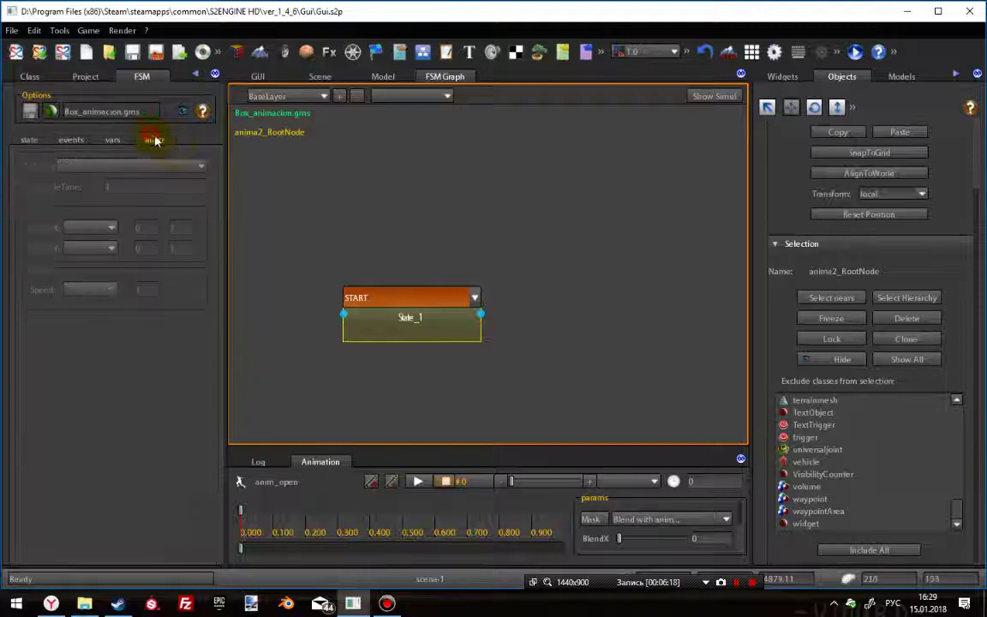
pyautogui.click(200, 168)
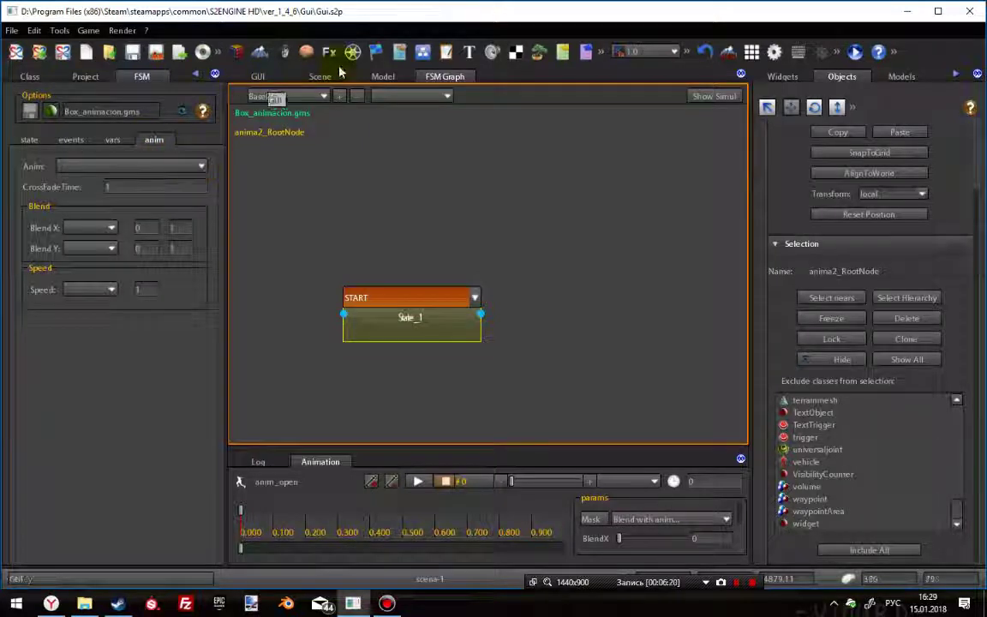
# Step: Close the state machine editor and reopen Box_animacion.gms through the fsm property of the box in the scene
pyautogui.click(383, 76)
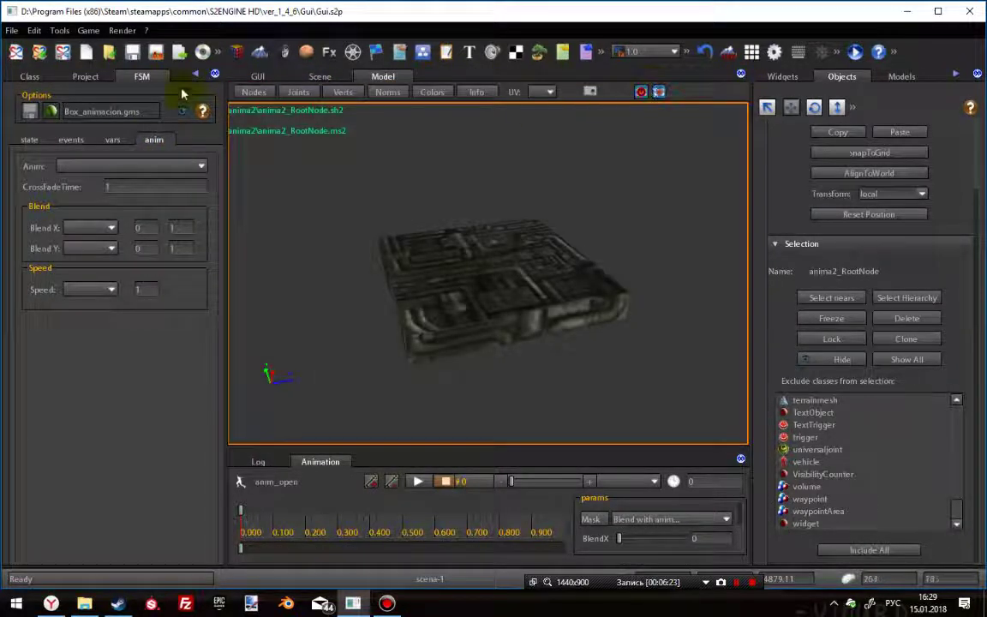
pyautogui.click(214, 74)
pyautogui.click(320, 77)
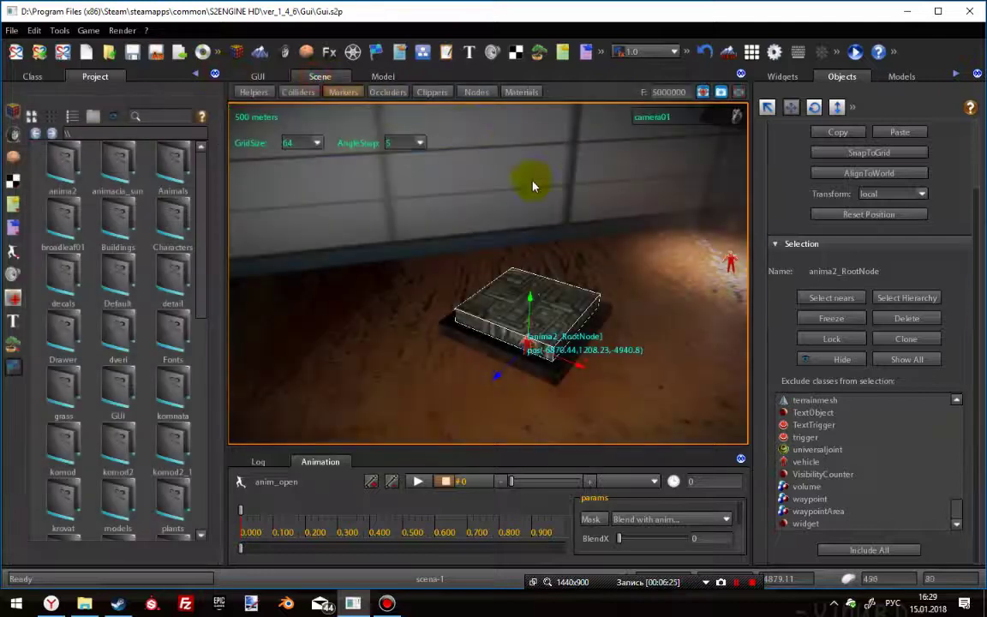
pyautogui.rightClick(561, 305)
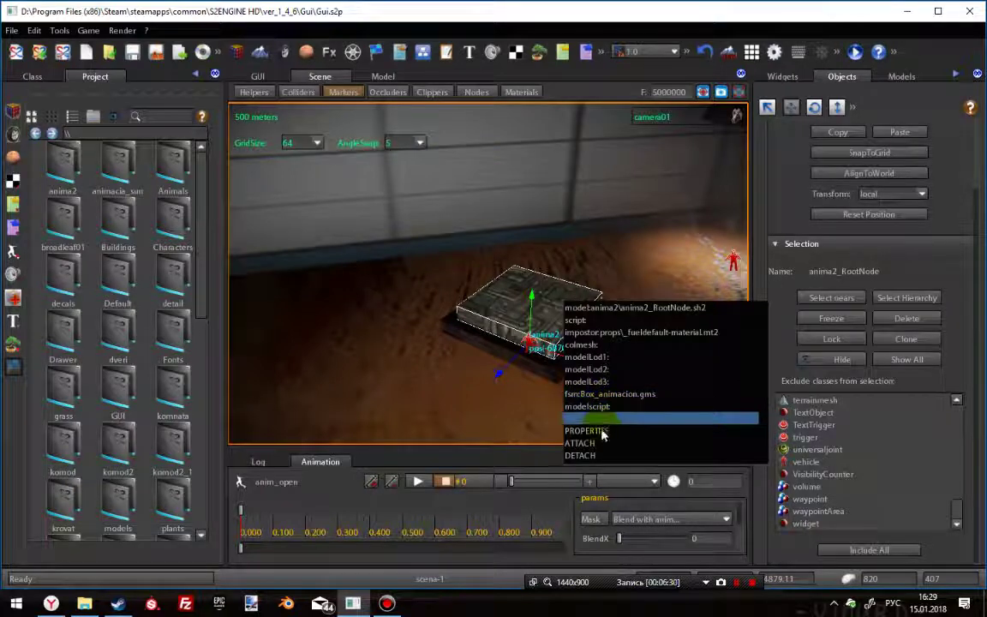
pyautogui.click(616, 393)
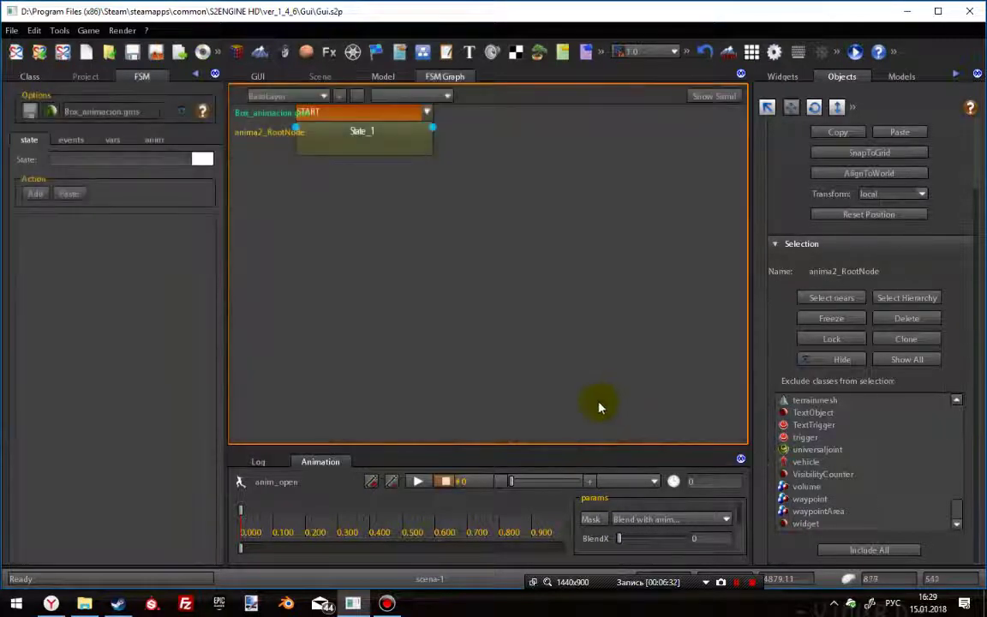
# Step: Move State_1 to the middle of the reopened graph, check its animation choices again, and return to the scene
pyautogui.moveTo(376, 136); pyautogui.dragTo(488, 314)
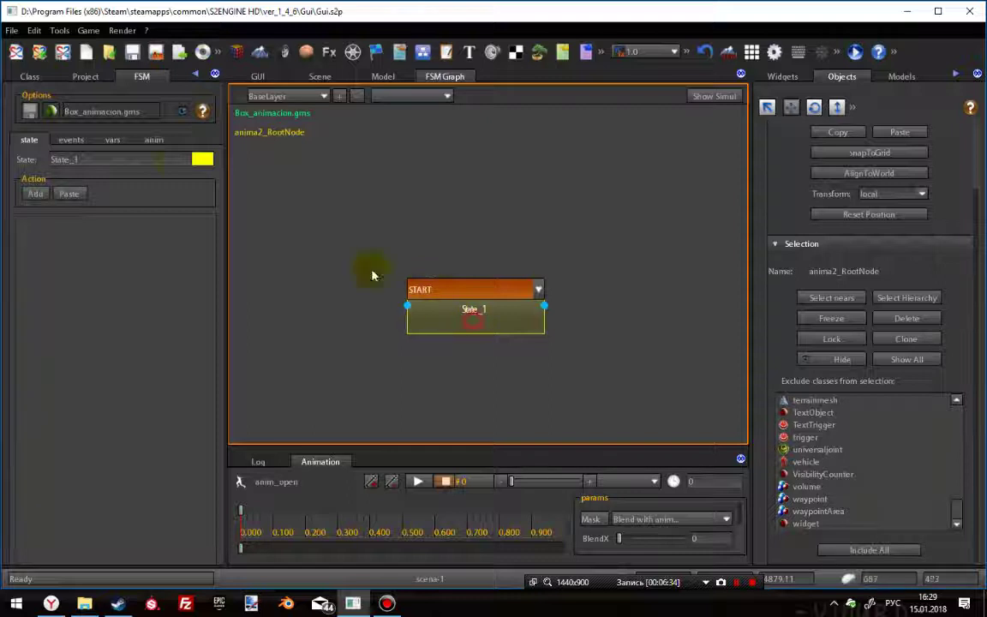
pyautogui.click(154, 140)
pyautogui.click(202, 166)
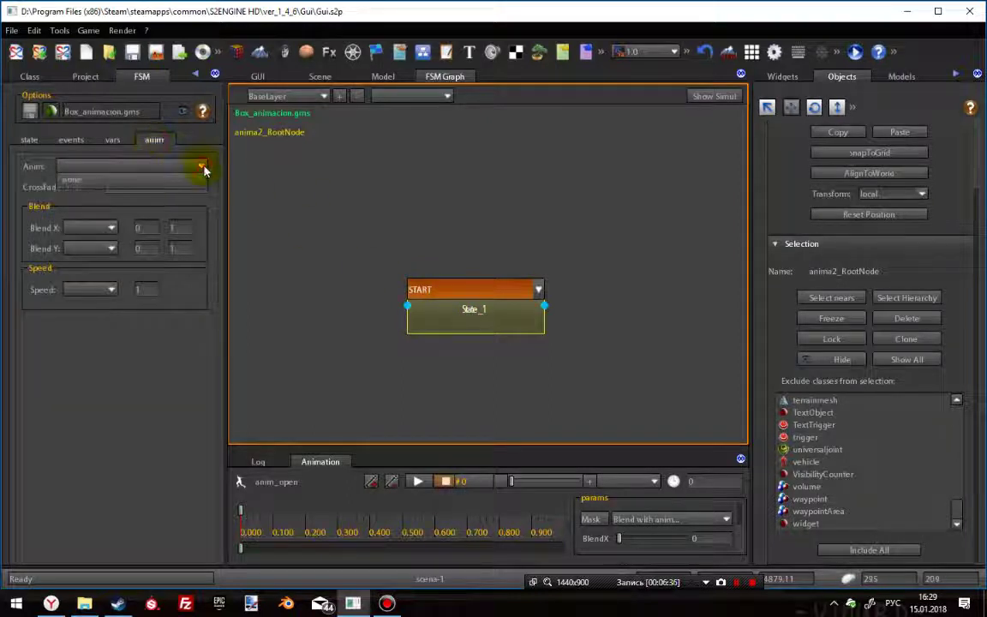
pyautogui.click(204, 169)
pyautogui.click(320, 76)
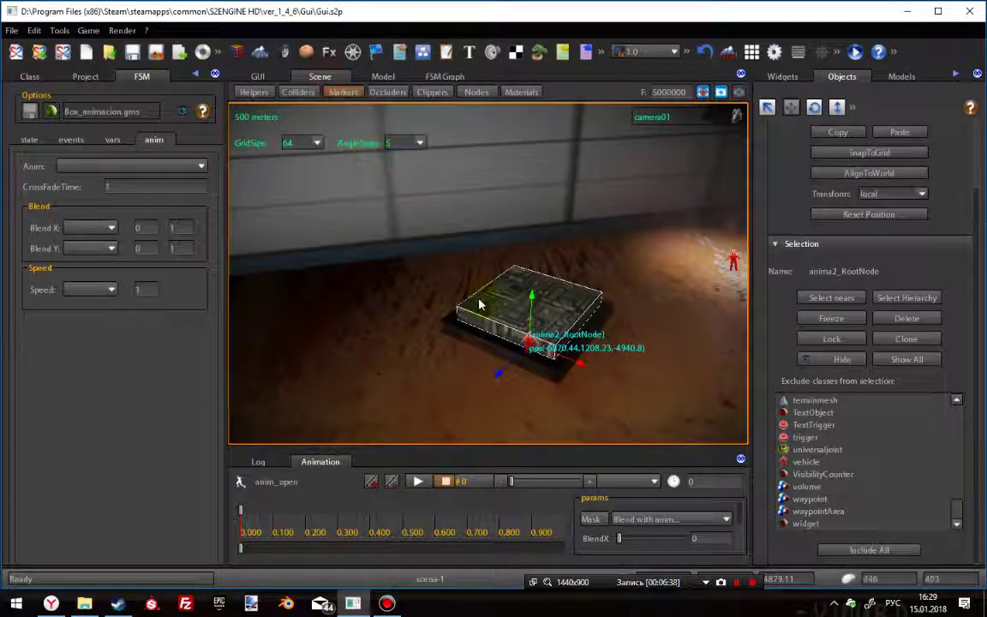
# Step: Examine the class parameters of the anima2_RootNode box, from its model and fsm entries down to its animation settings
pyautogui.click(254, 234)
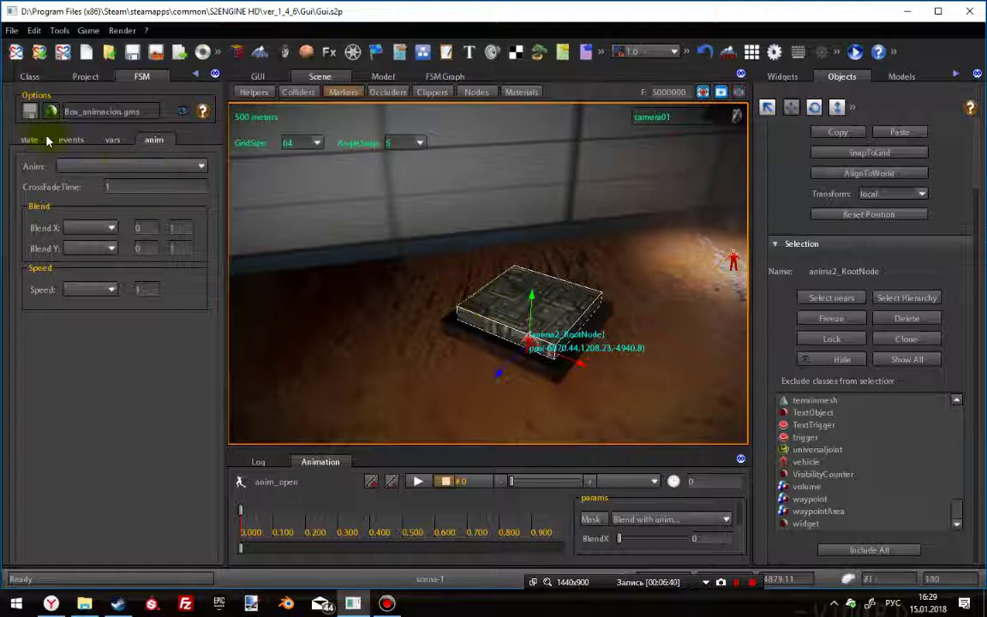
pyautogui.click(86, 77)
pyautogui.click(29, 77)
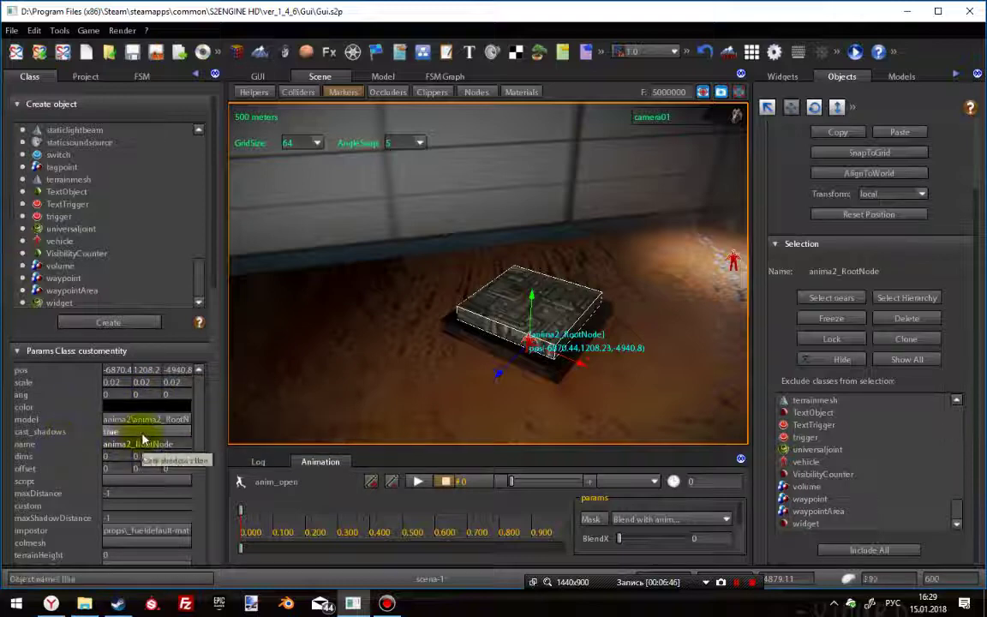
pyautogui.scroll(-3, 67, 477)
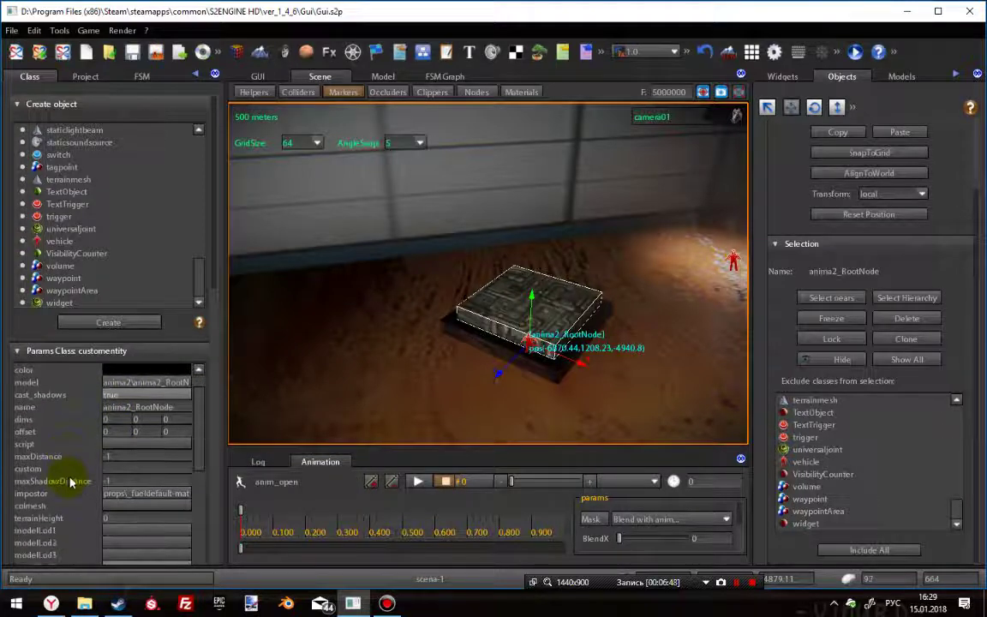
pyautogui.scroll(-1, 72, 482)
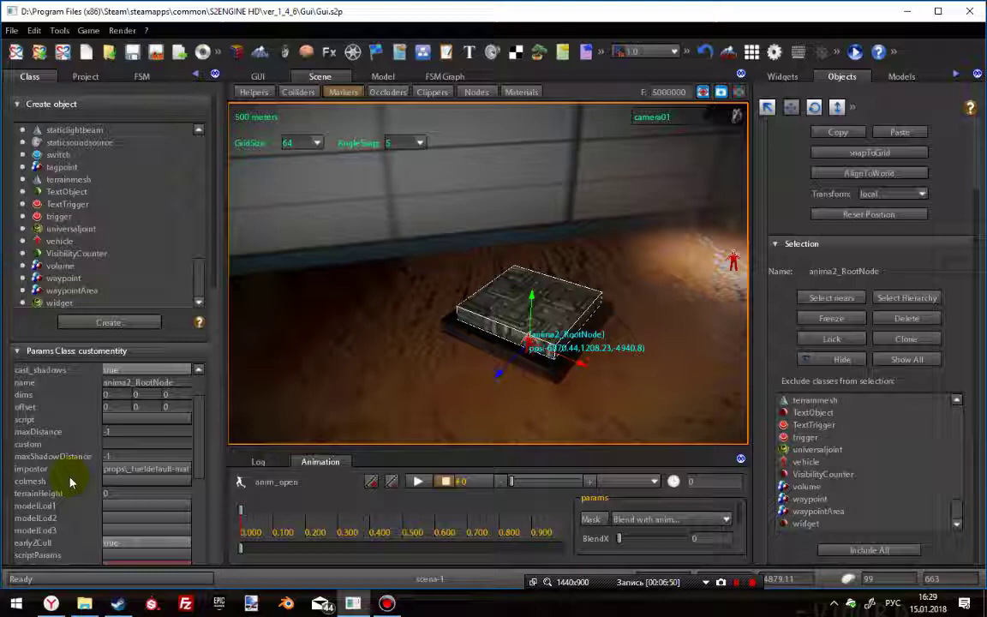
pyautogui.scroll(-2, 72, 479)
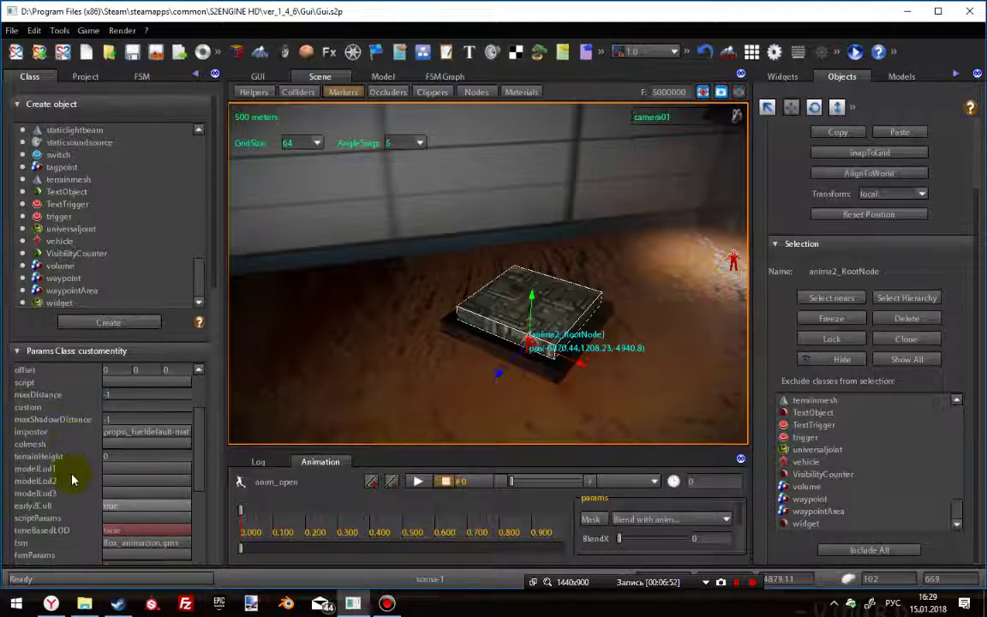
pyautogui.scroll(-3, 72, 480)
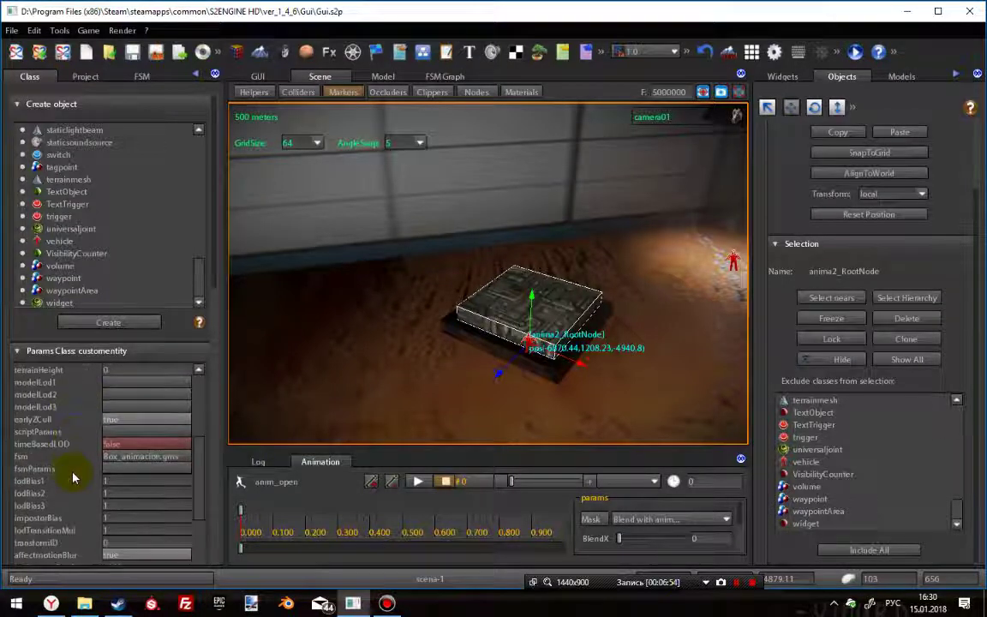
pyautogui.scroll(-2, 74, 478)
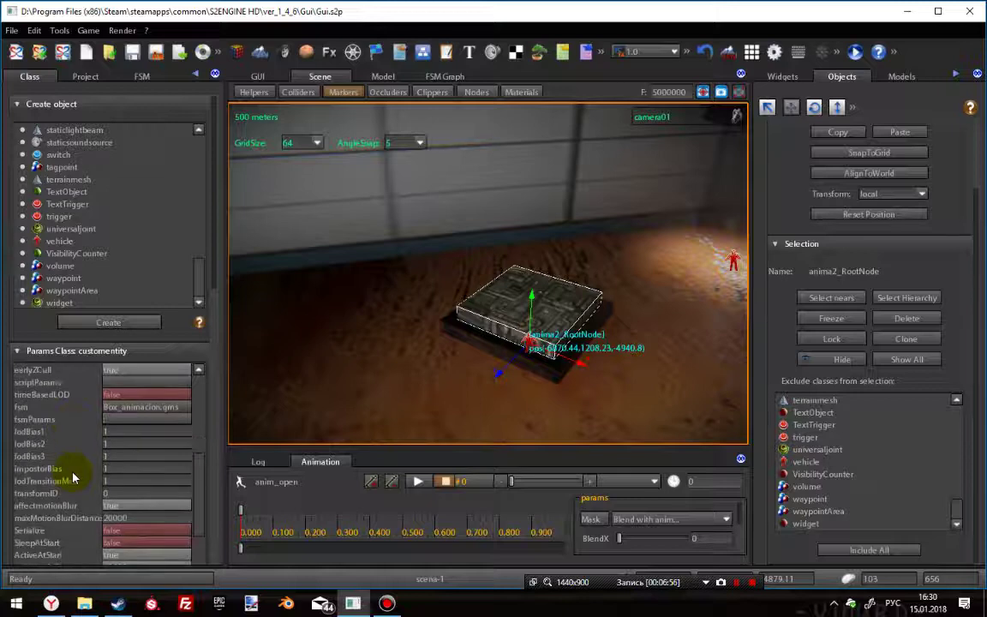
pyautogui.click(135, 417)
pyautogui.click(135, 421)
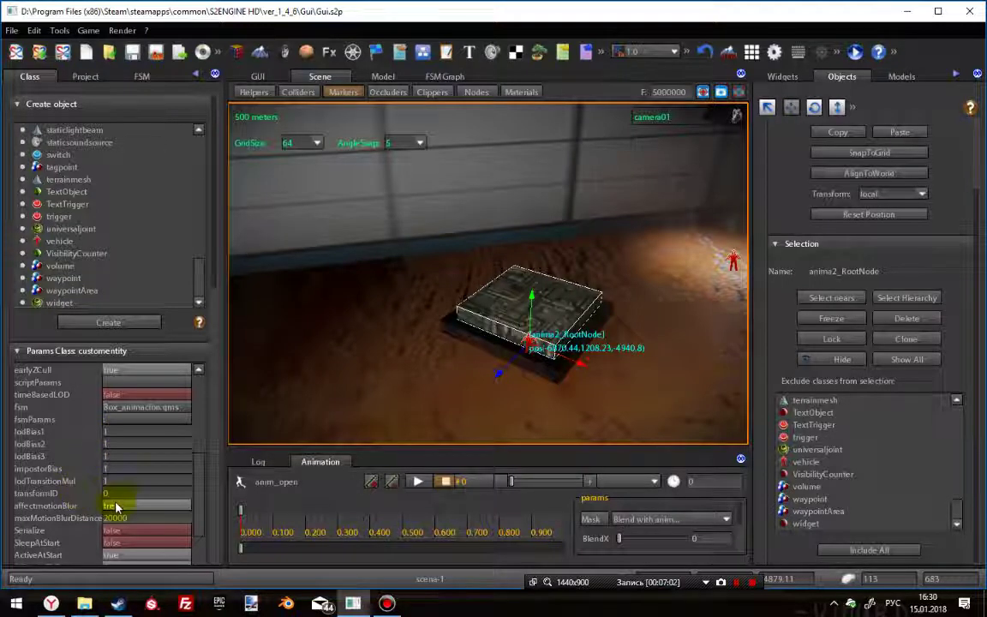
pyautogui.scroll(-2, 72, 538)
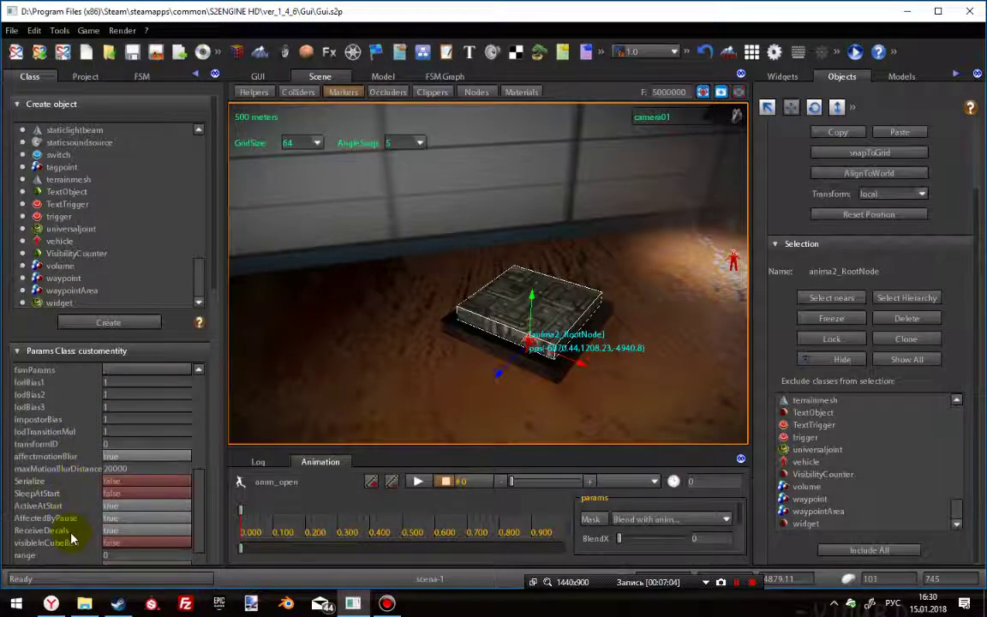
pyautogui.scroll(-2, 72, 538)
pyautogui.scroll(-3, 72, 539)
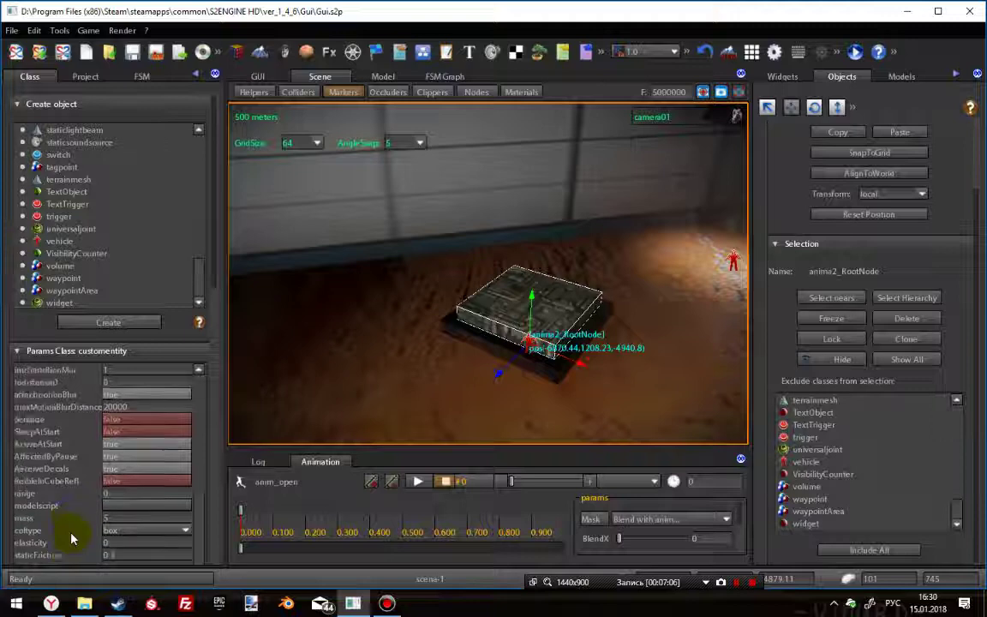
pyautogui.scroll(-2, 71, 538)
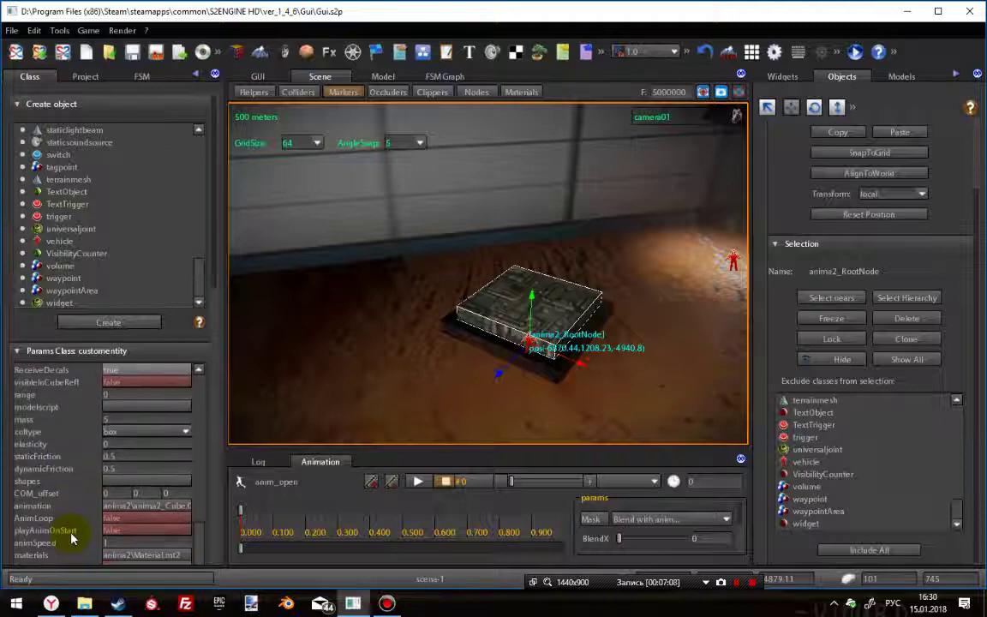
# Step: Clear the animation property of the anima2_RootNode box and apply its class parameters
pyautogui.click(167, 506)
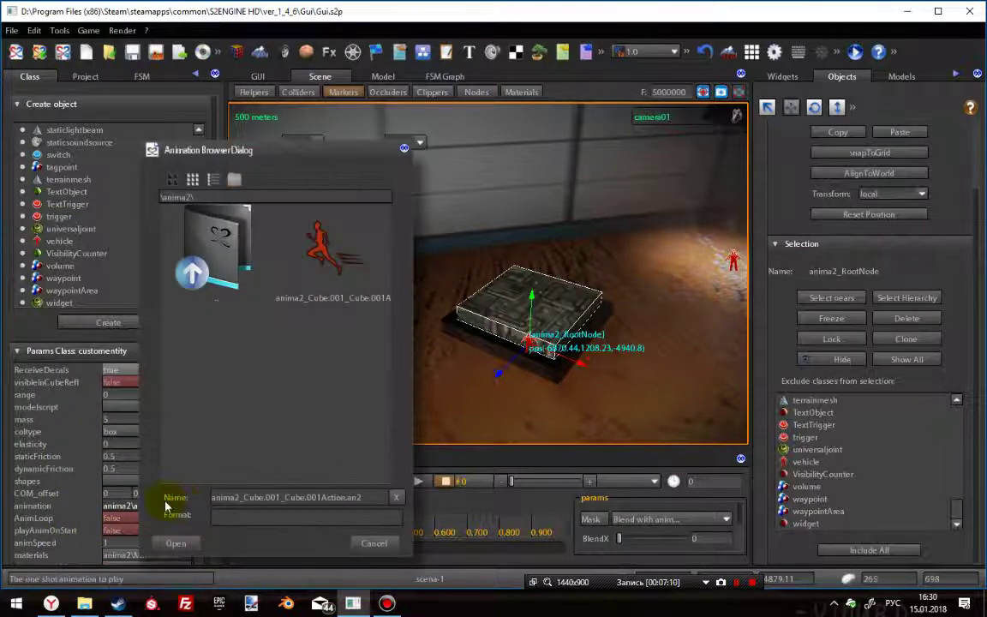
pyautogui.click(377, 545)
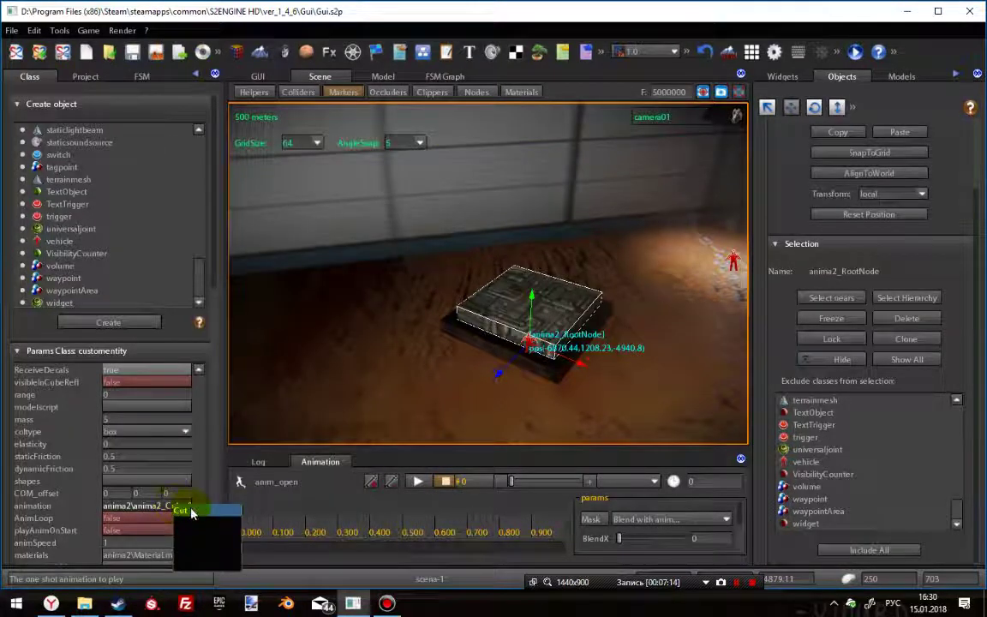
pyautogui.click(182, 511)
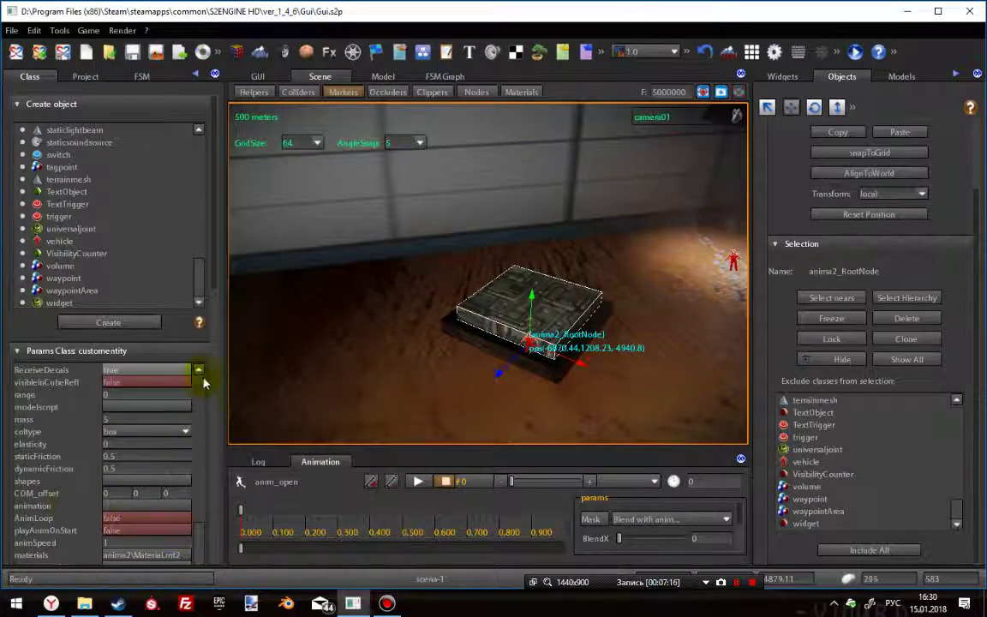
pyautogui.scroll(-3, 214, 282)
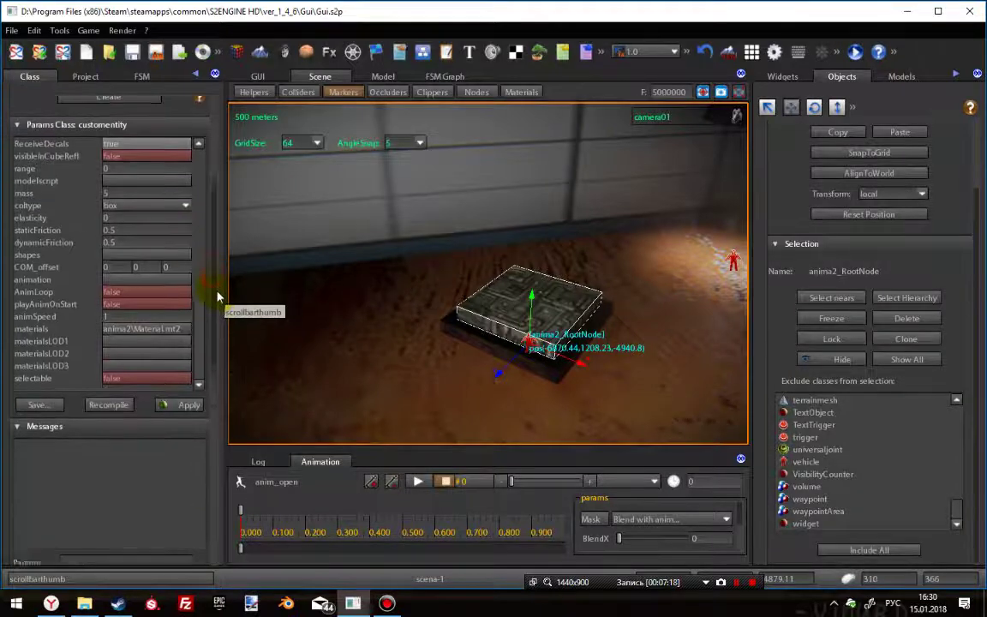
pyautogui.scroll(-1, 217, 297)
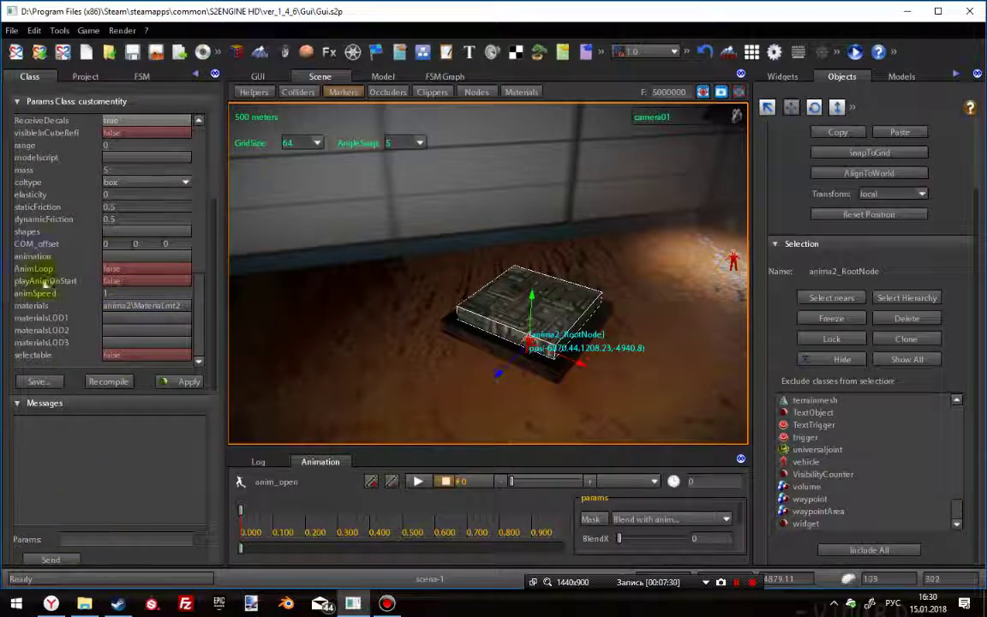
pyautogui.click(148, 231)
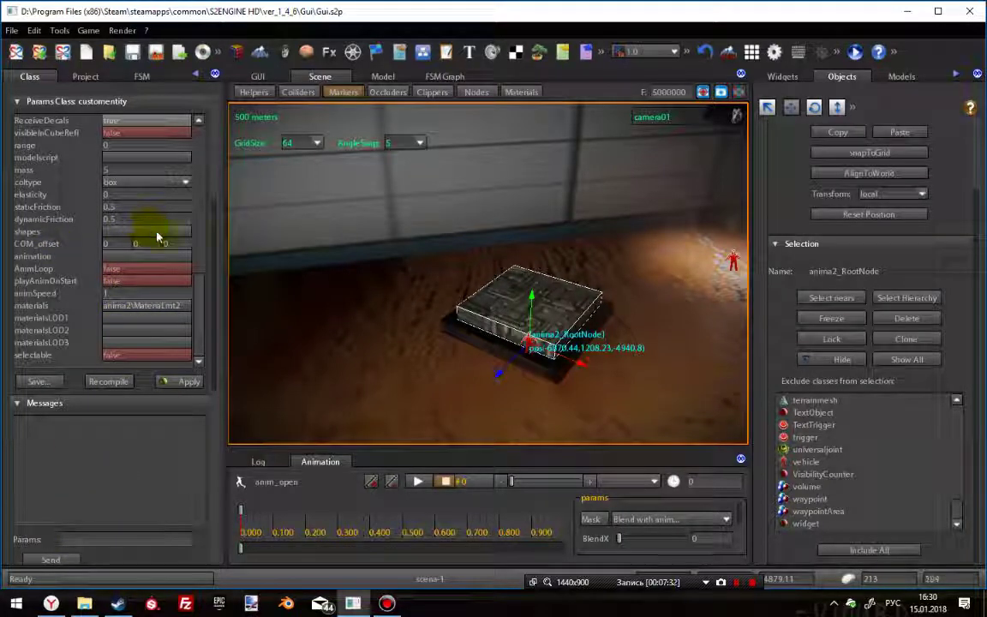
pyautogui.click(181, 386)
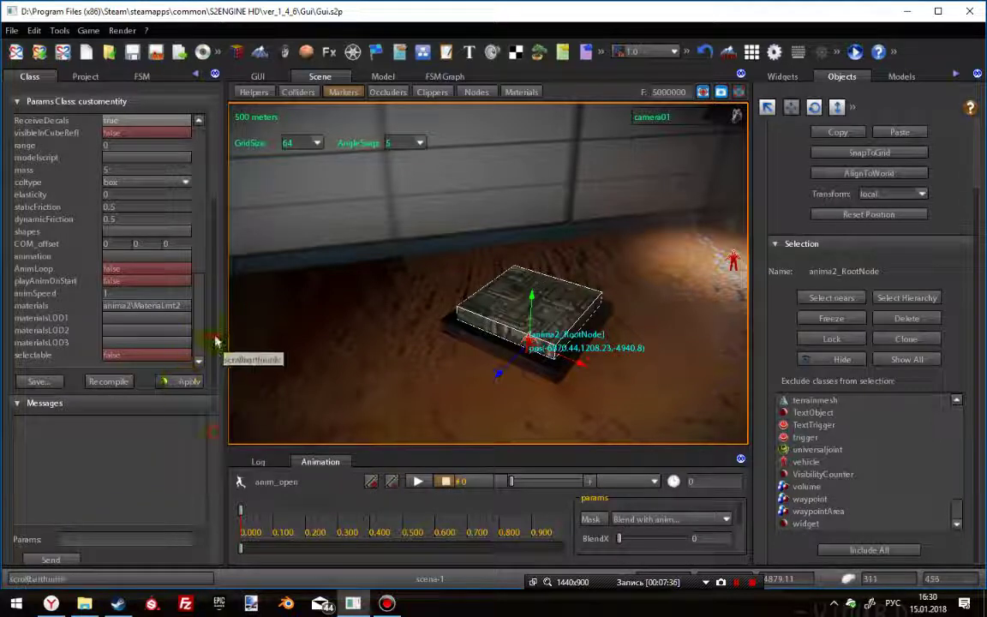
# Step: Reopen Box_animacion.gms through the box's fsm property and move State_1 to the centre of the graph
pyautogui.moveTo(215, 342); pyautogui.dragTo(227, 463)
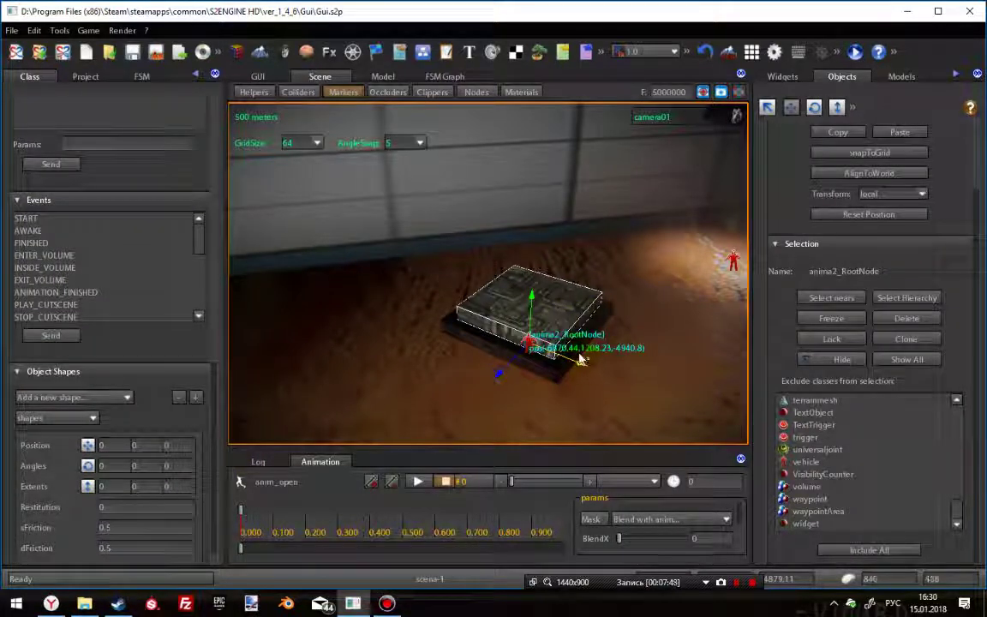
pyautogui.rightClick(494, 310)
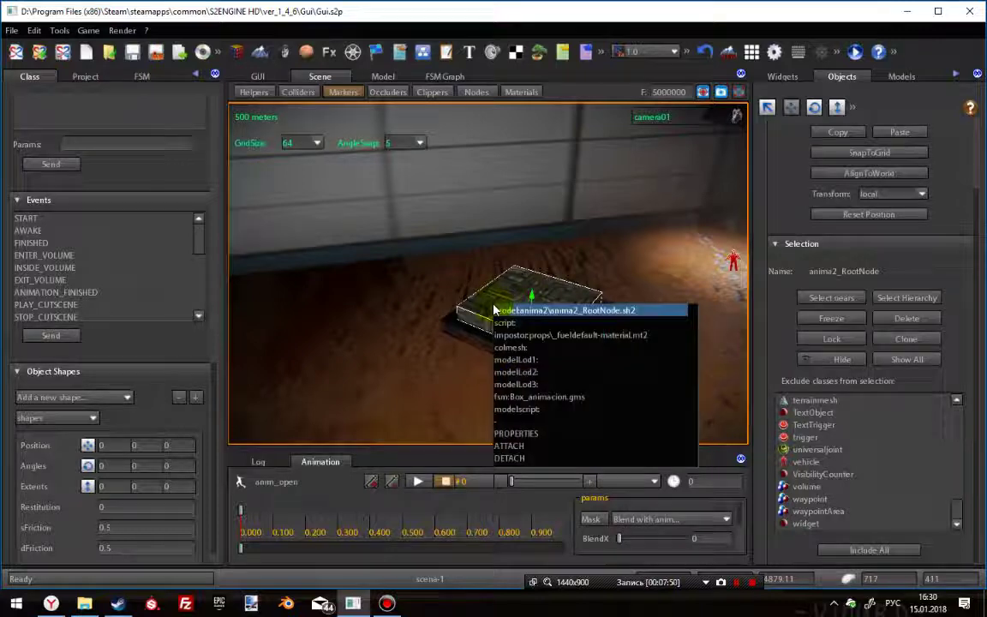
pyautogui.click(512, 402)
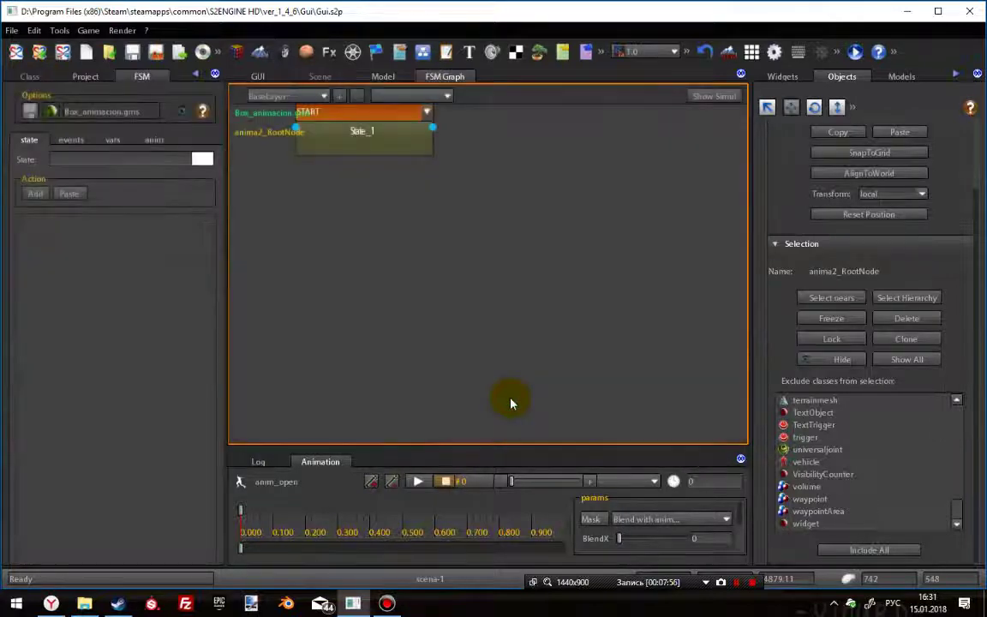
pyautogui.moveTo(365, 131); pyautogui.dragTo(442, 296)
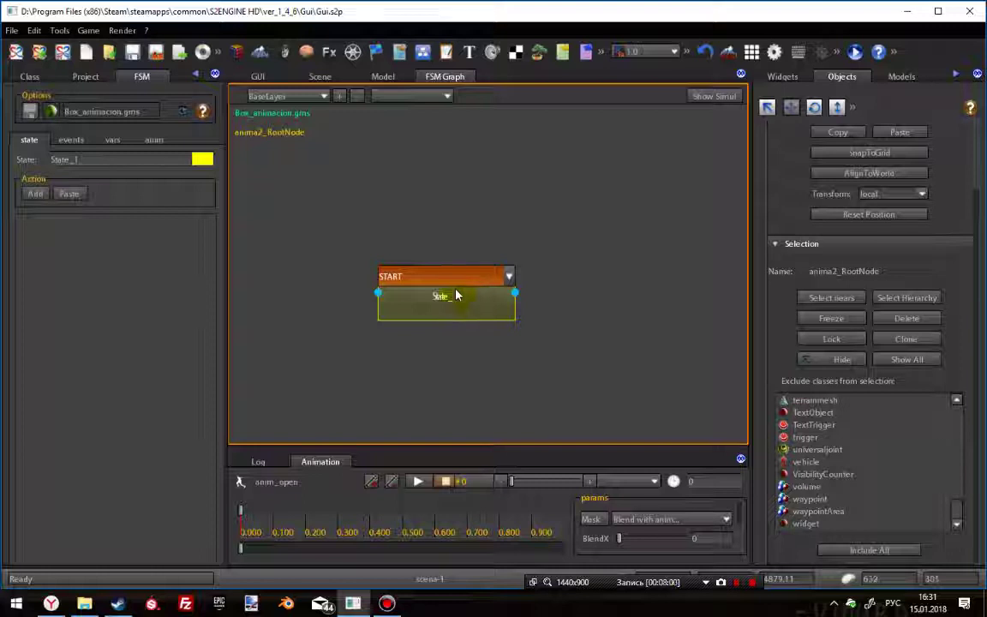
# Step: Check which animations State_1 offers with the box's own animation property cleared
pyautogui.click(152, 143)
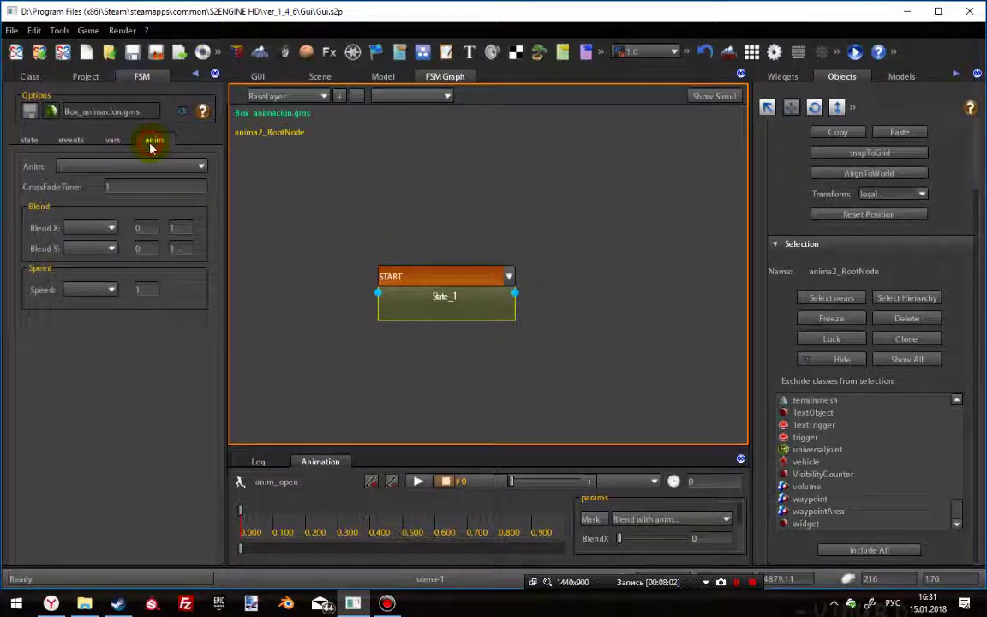
pyautogui.click(200, 167)
pyautogui.click(195, 163)
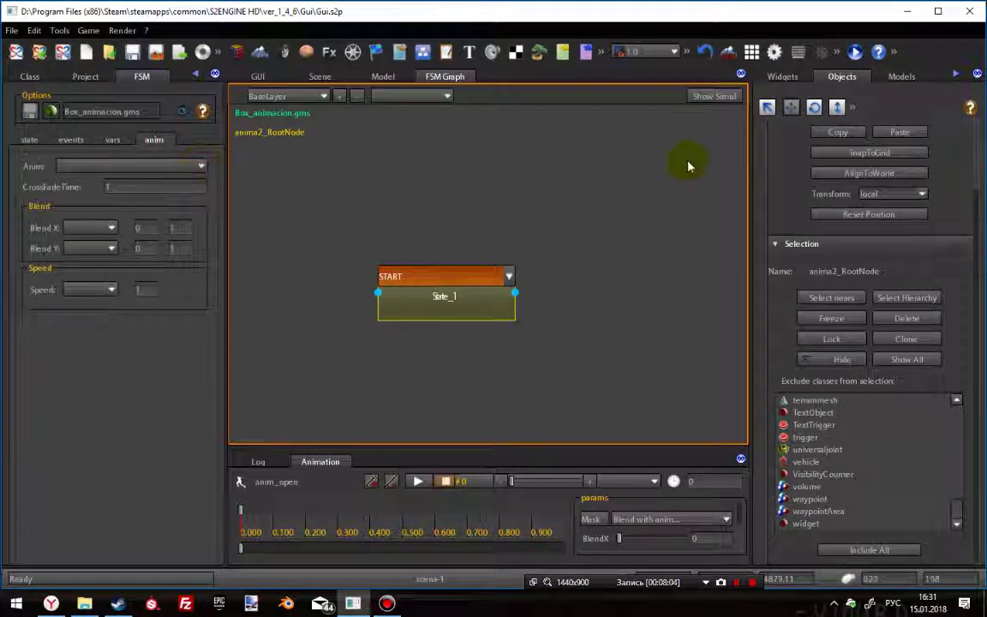
# Step: Review the box model's animac_close, anim_open, anim_open_id and animac_stop animations and their settings
pyautogui.click(896, 76)
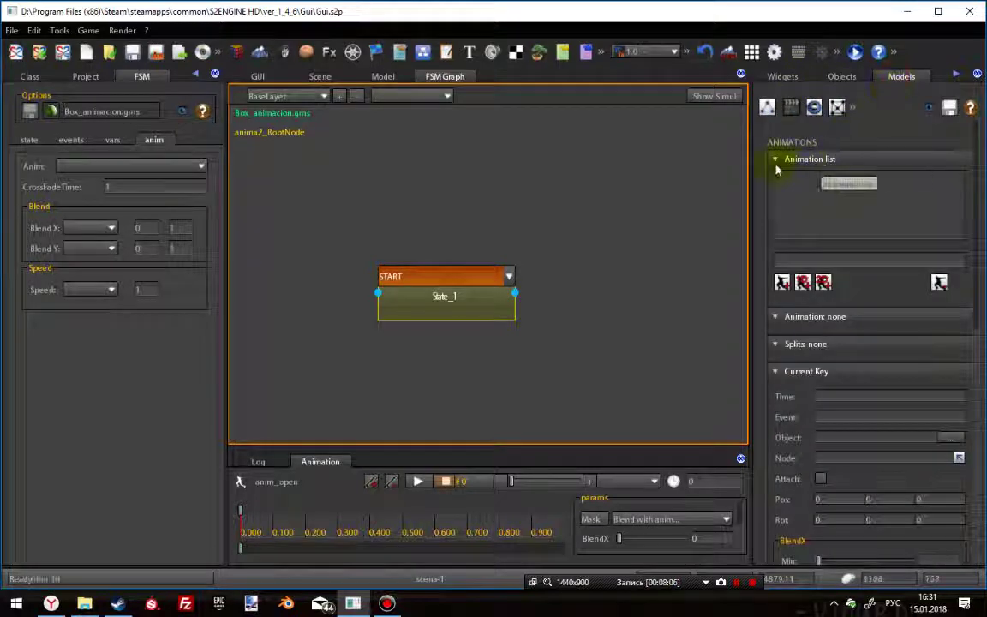
pyautogui.click(384, 78)
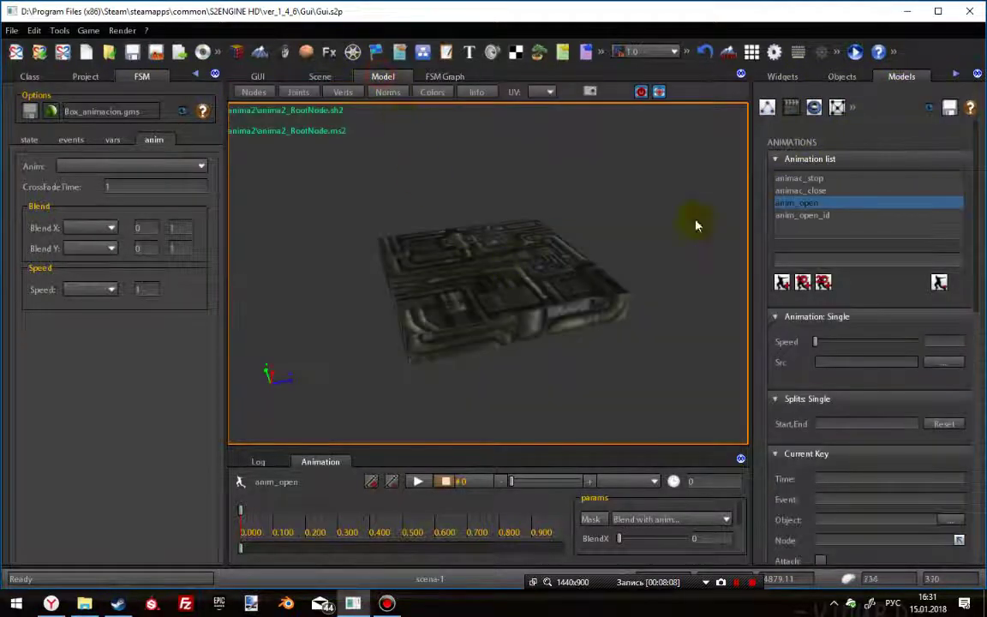
pyautogui.click(810, 190)
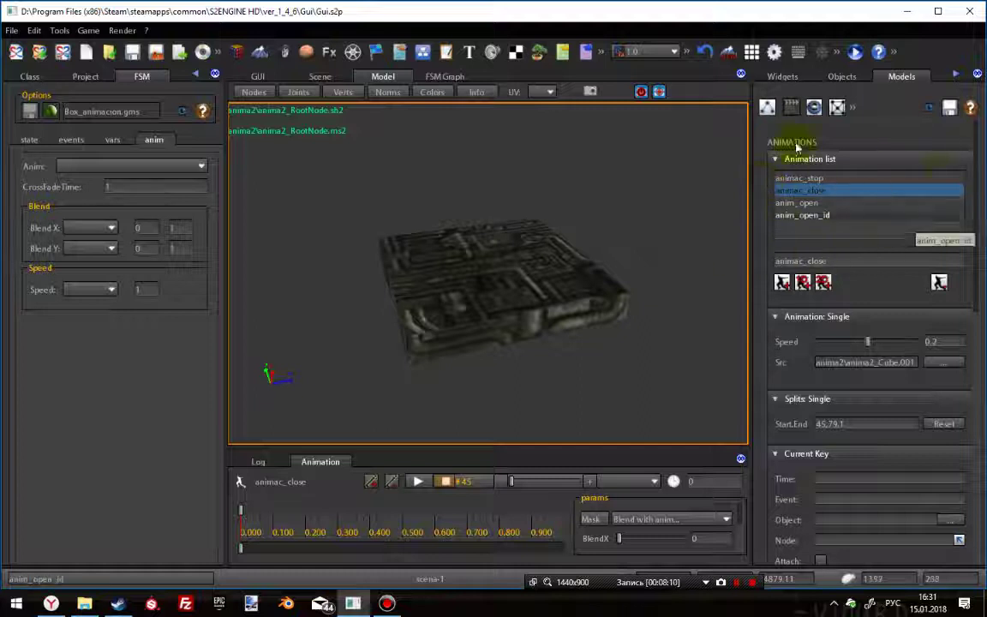
pyautogui.click(810, 208)
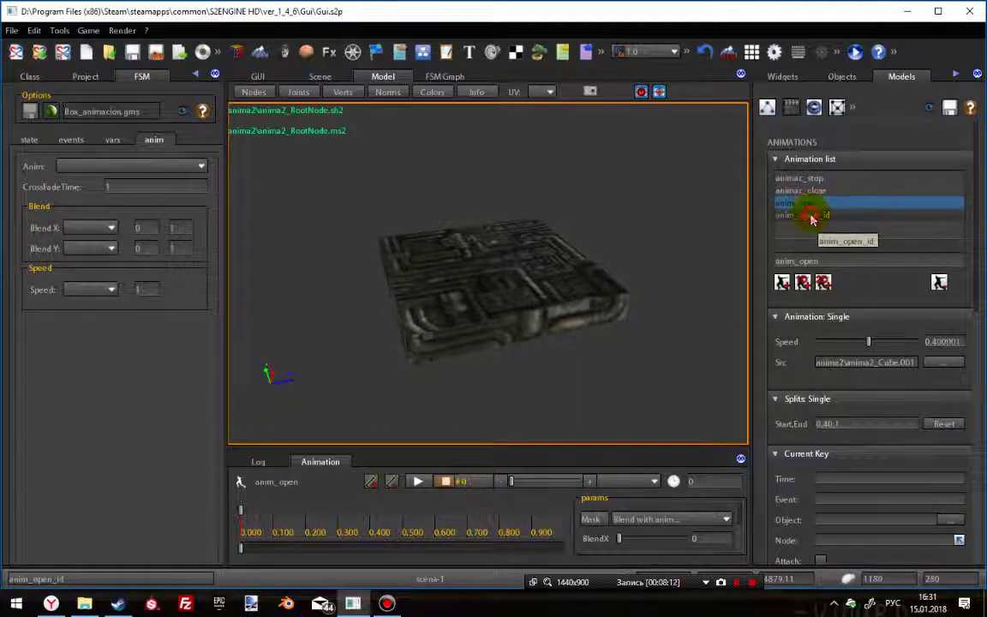
pyautogui.click(810, 215)
pyautogui.click(813, 179)
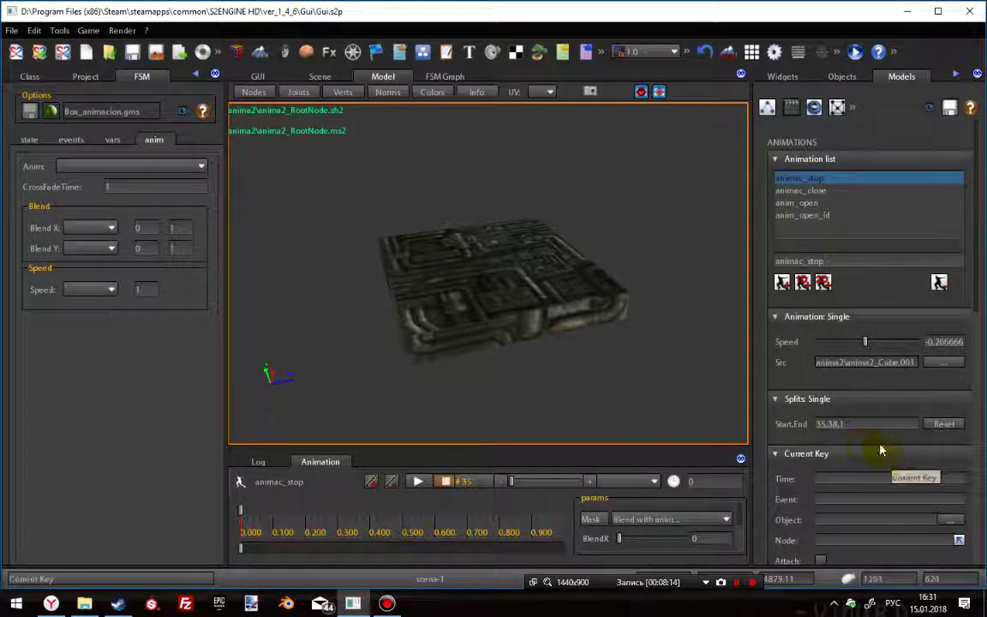
pyautogui.scroll(-2, 799, 516)
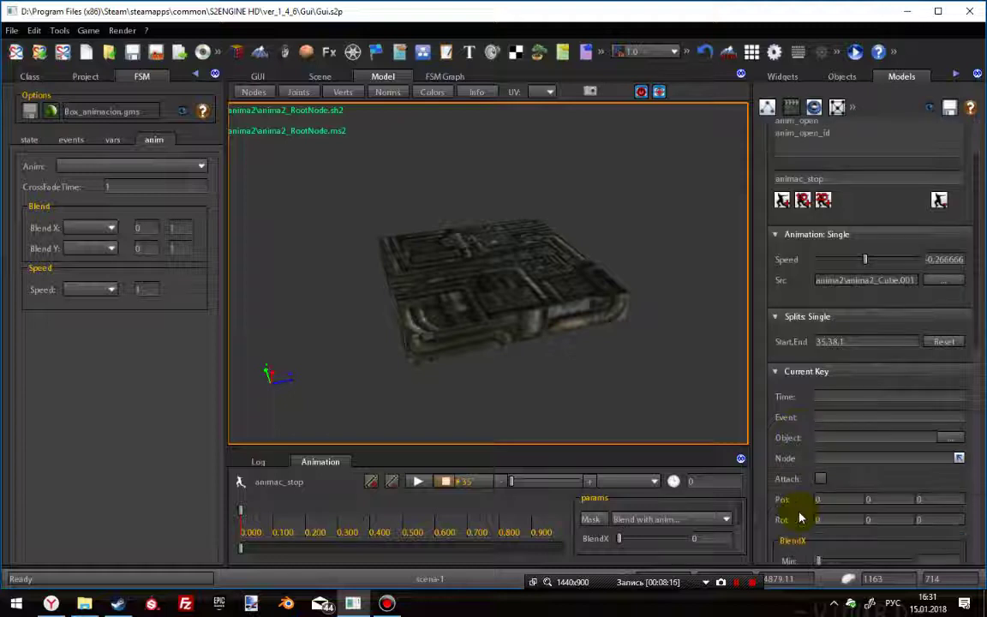
# Step: Return to the state machine graph and check State_1's animation choices with animac_stop selected on the model
pyautogui.click(444, 76)
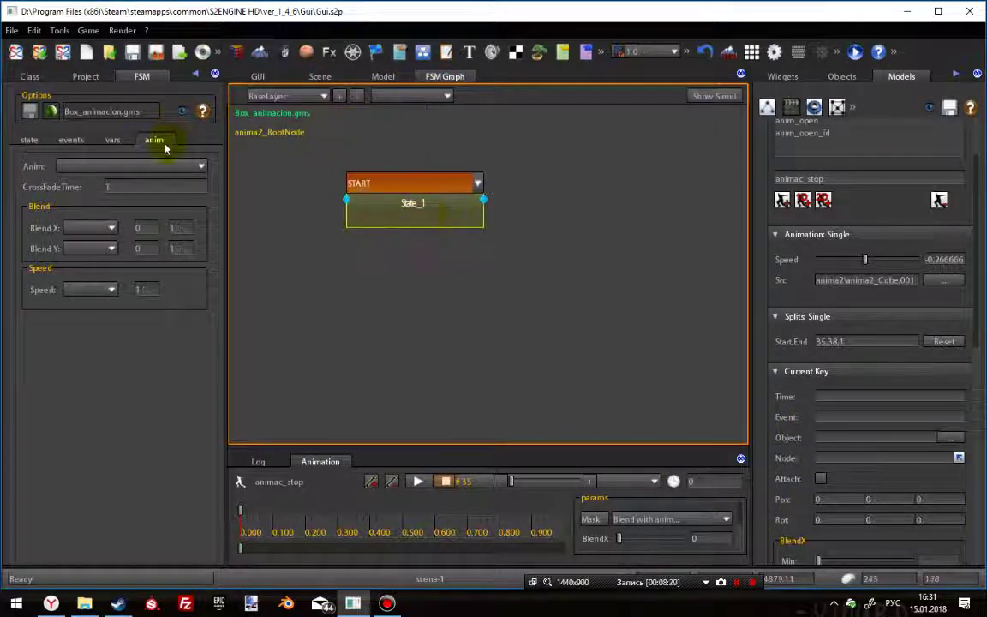
pyautogui.click(199, 167)
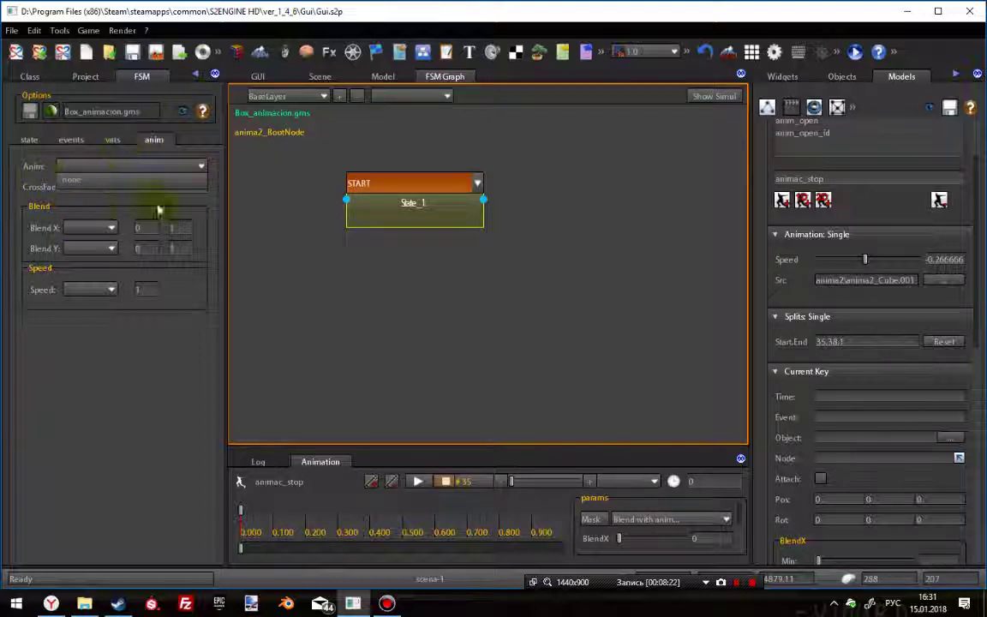
pyautogui.click(188, 163)
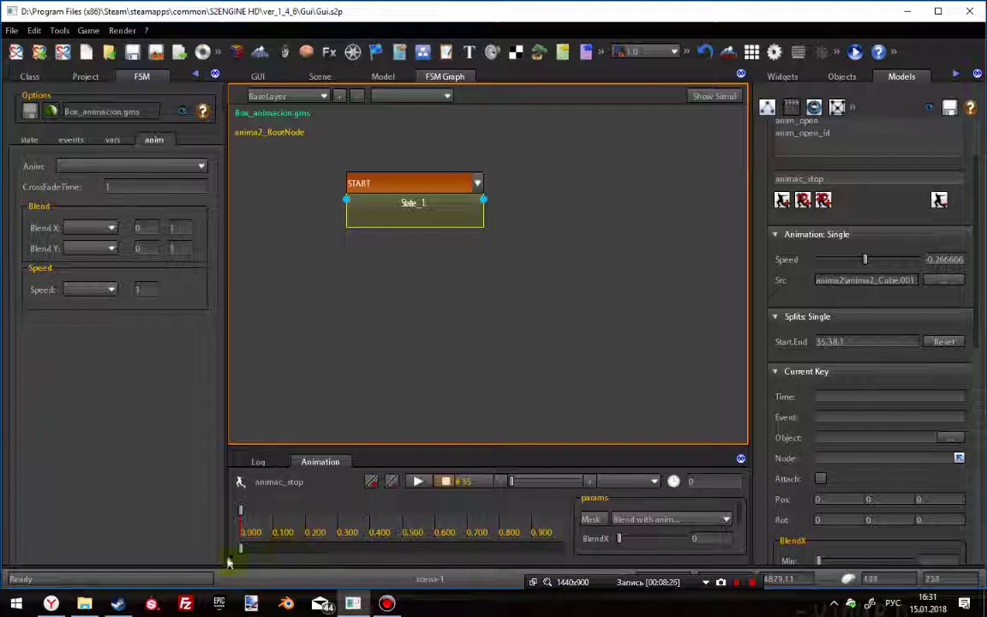
pyautogui.moveTo(51, 605)
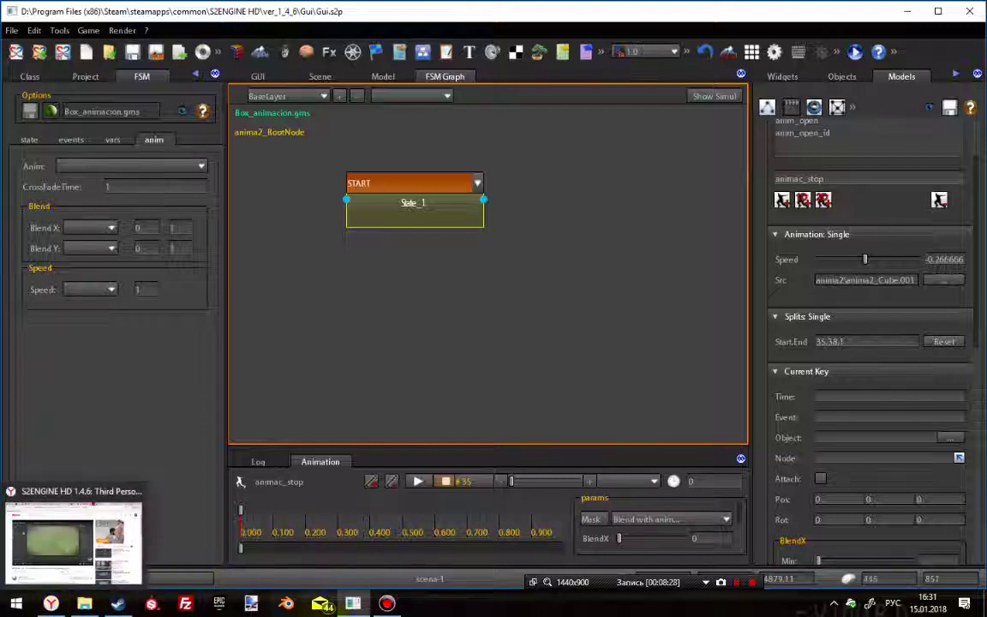